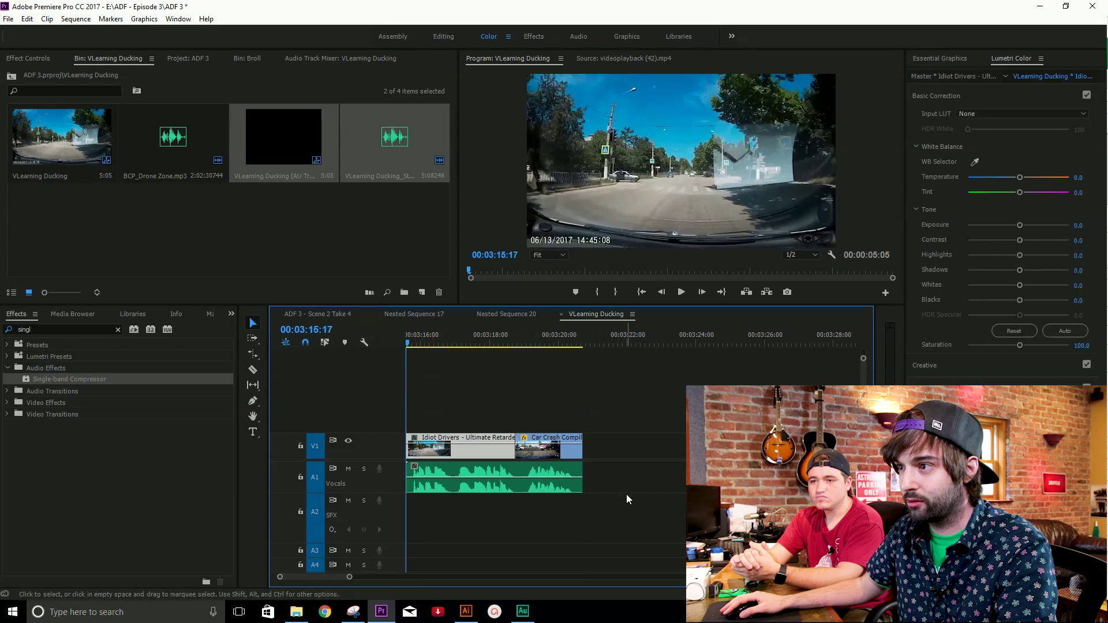
key(space)
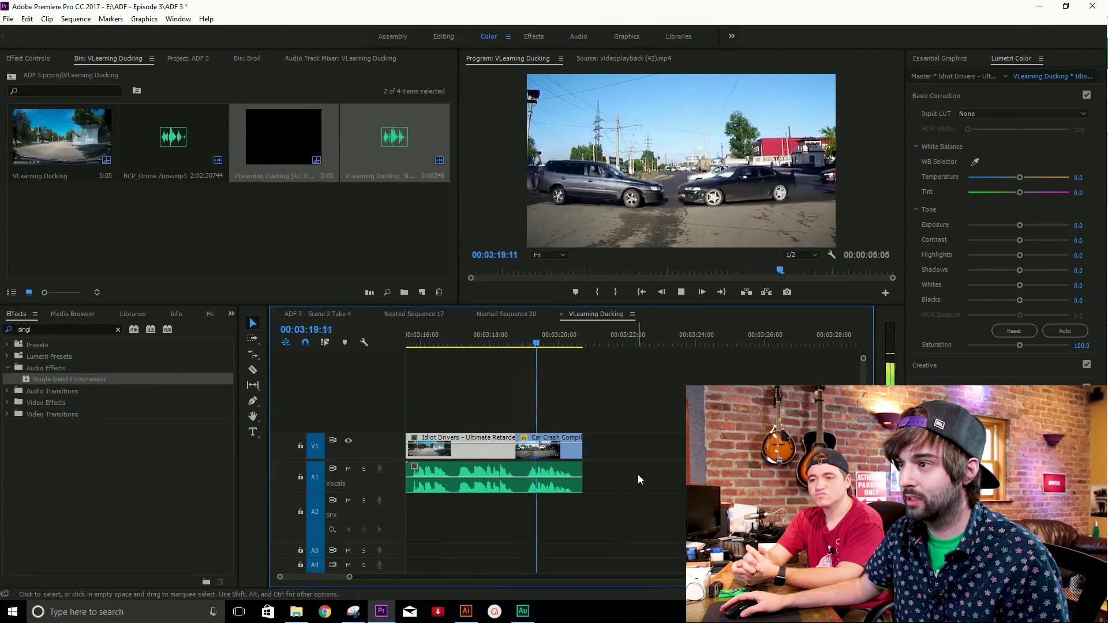
click(637, 496)
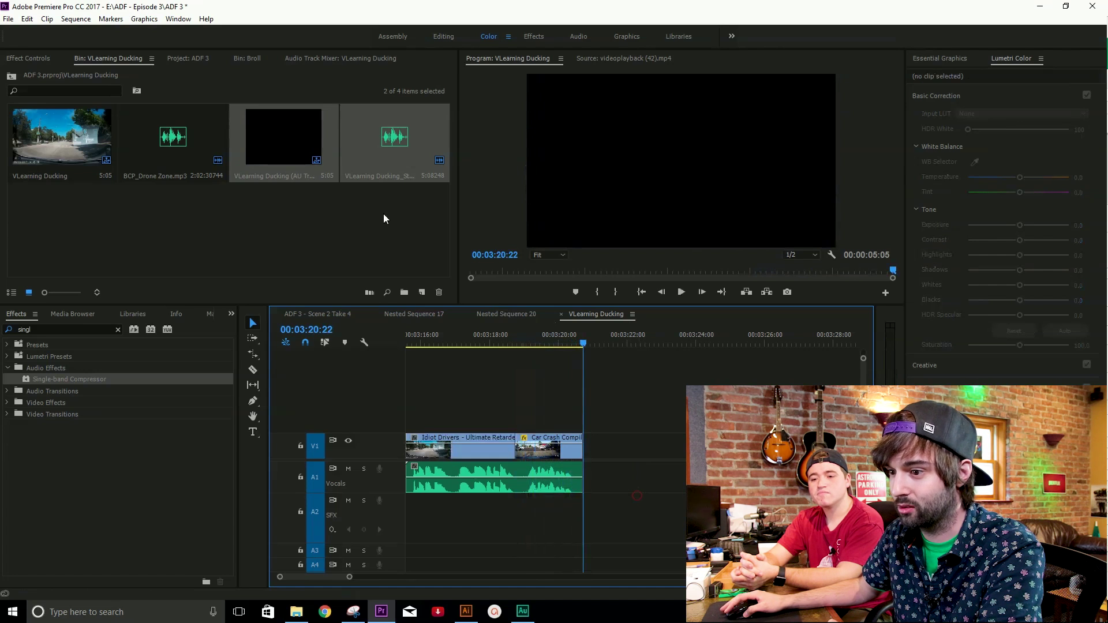
key(Delete)
Place BCP_Drone Zone.mp3 on A2 and cut off the music past the video's end
drag(181, 141, 399, 535)
key(c)
click(587, 529)
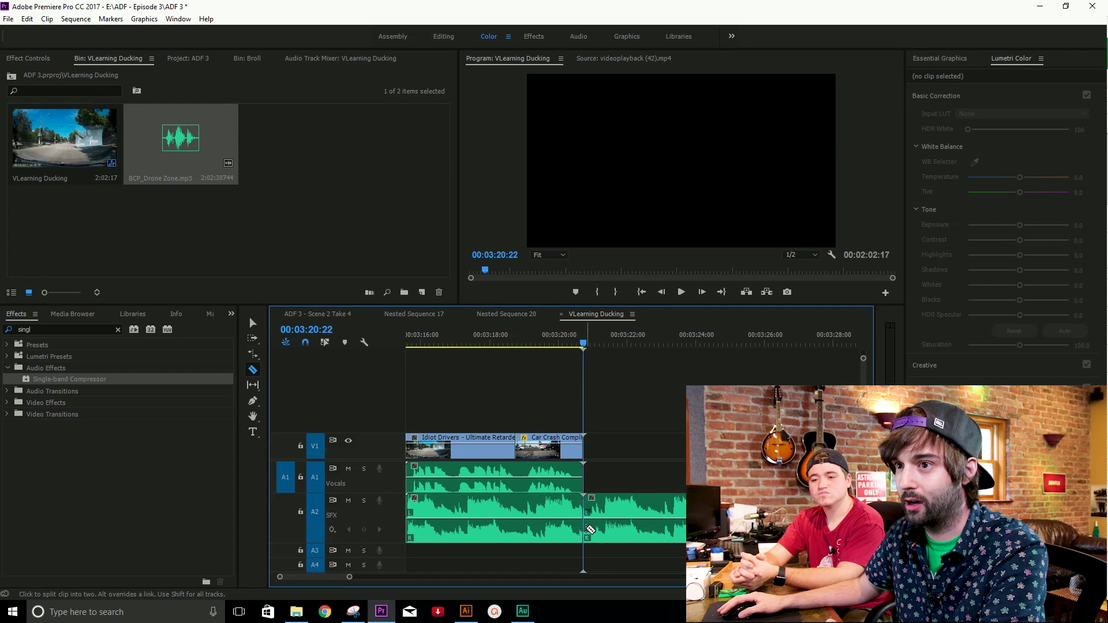
key(v)
click(615, 516)
key(Delete)
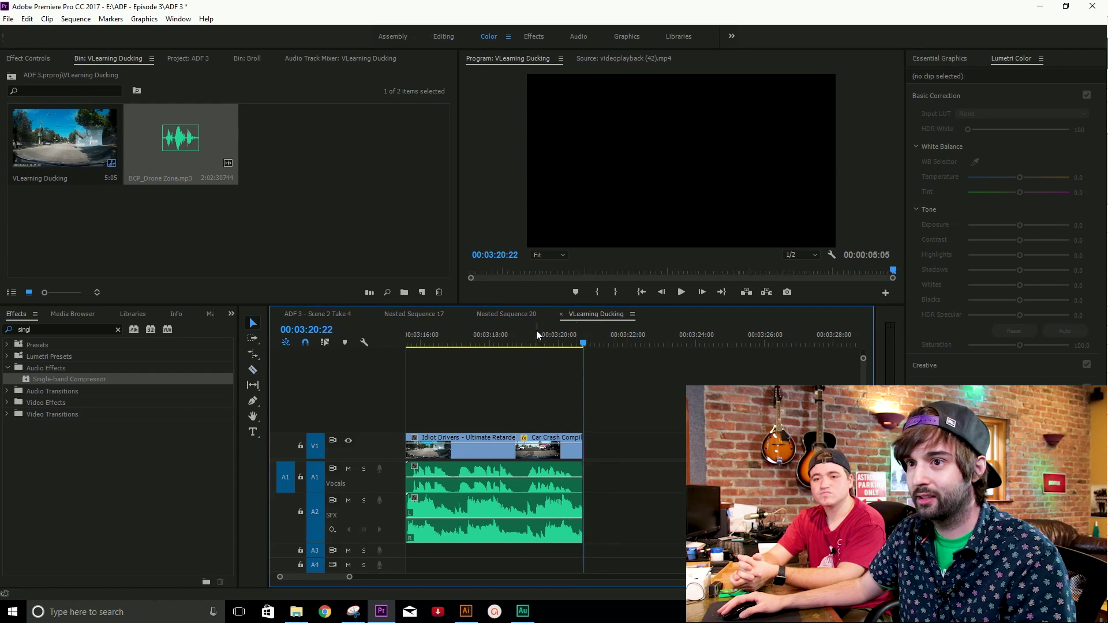
Play the sequence from the start to check the music length
key(Home)
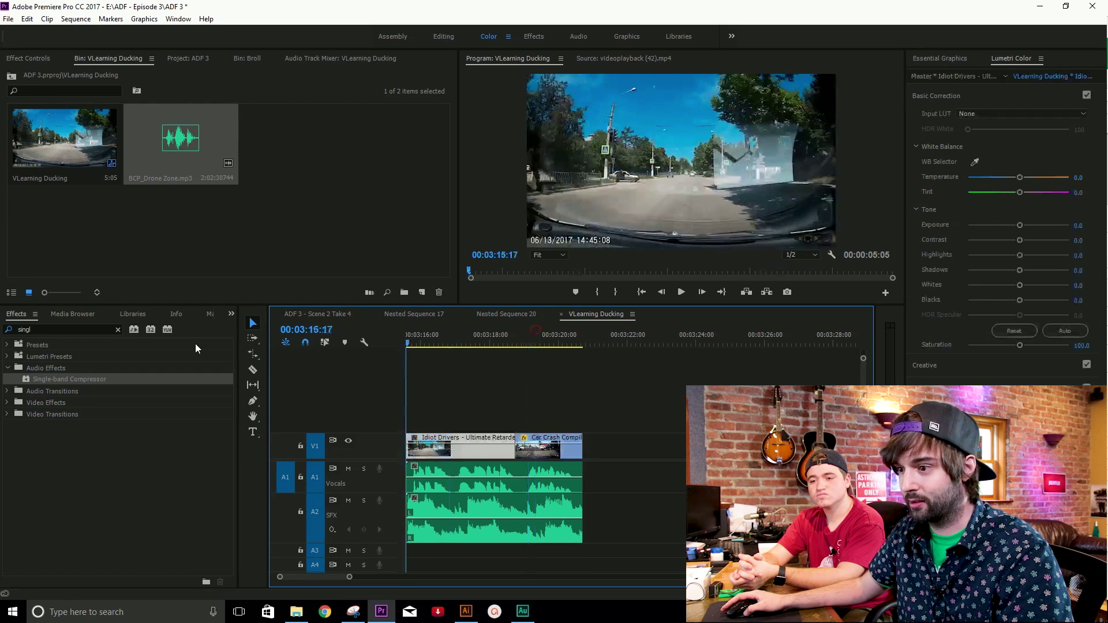
key(space)
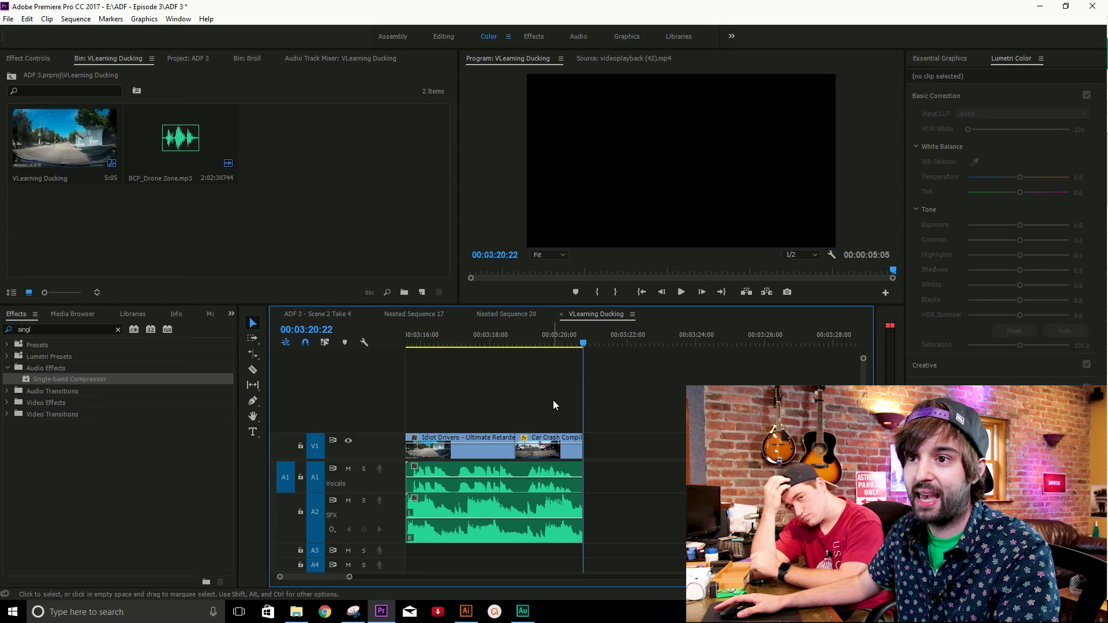
click(27, 19)
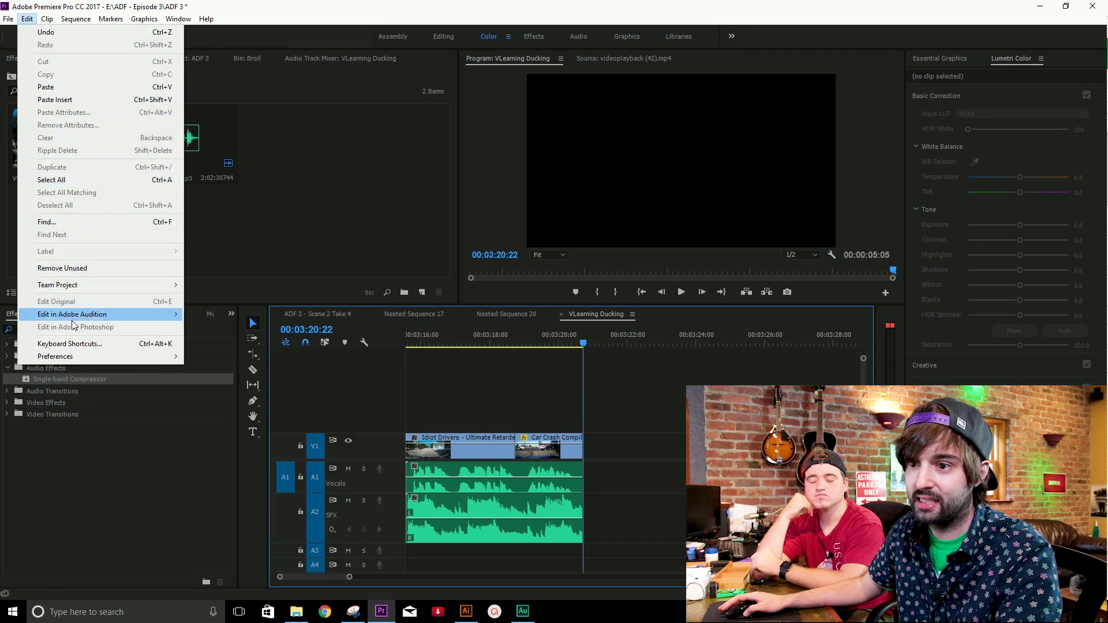
Edit the sequence in Audition as 'VLearning Ducking2', keeping Entire Sequence selected
mouse_move(104, 314)
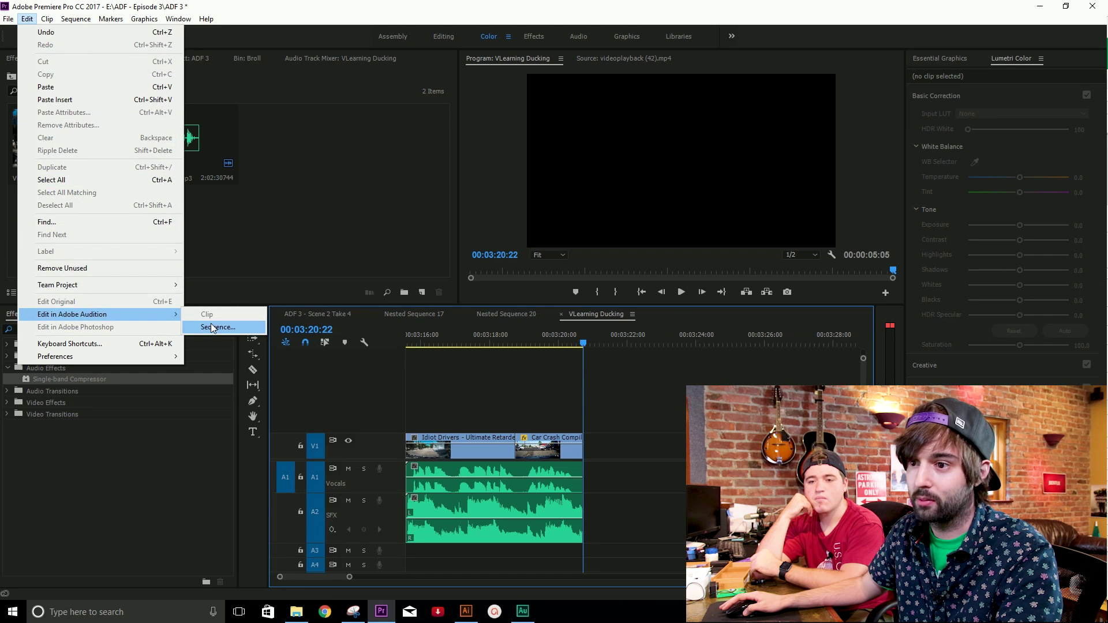
click(211, 325)
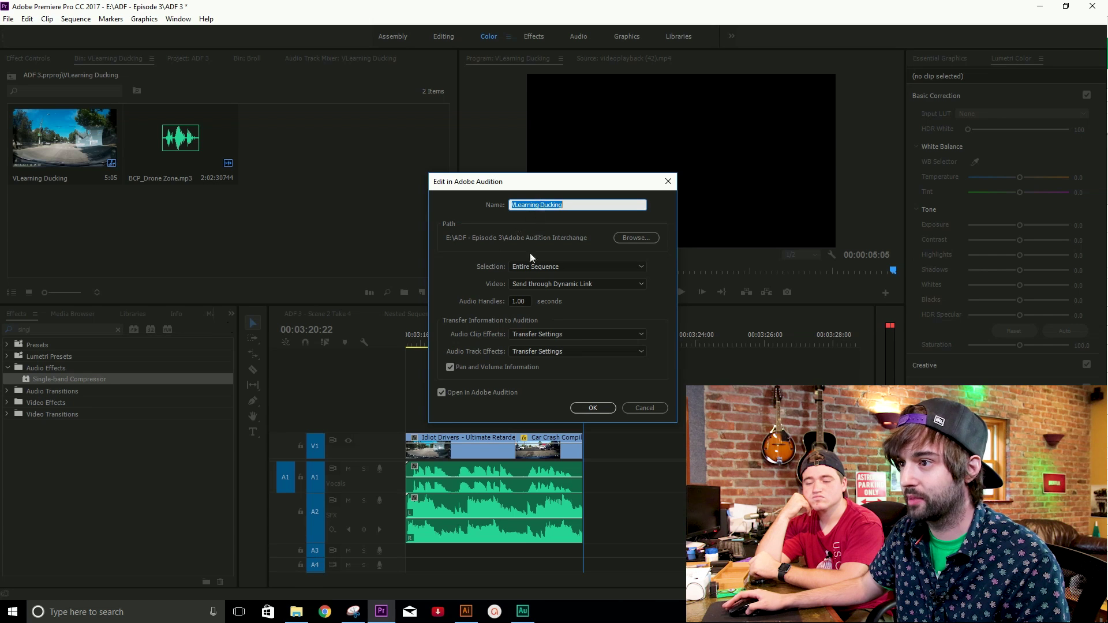
click(566, 205)
text(2)
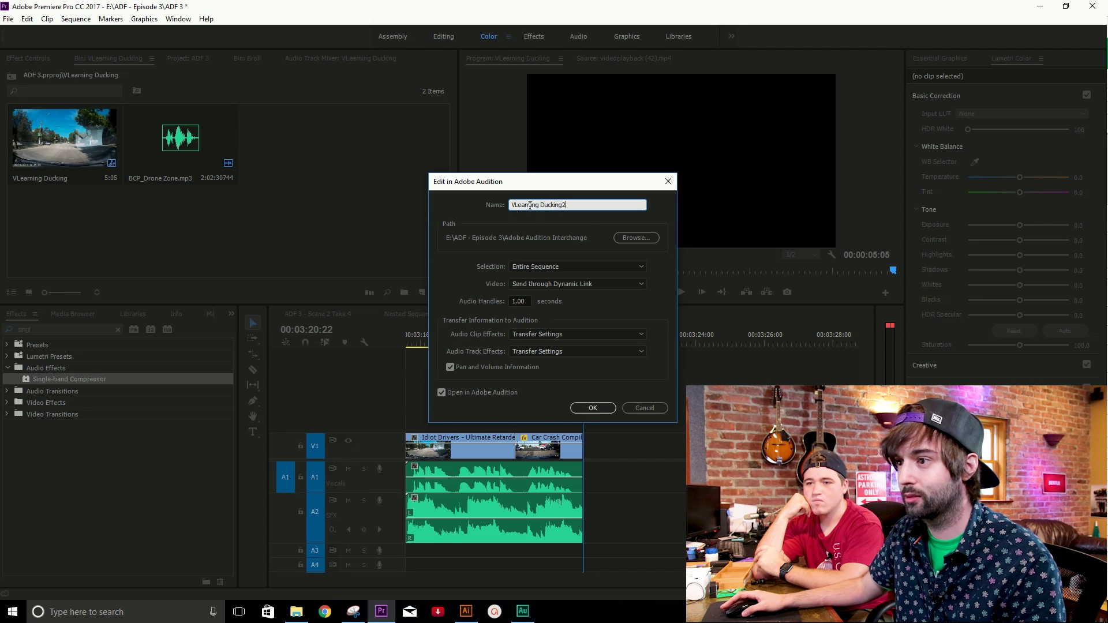
click(532, 267)
click(521, 267)
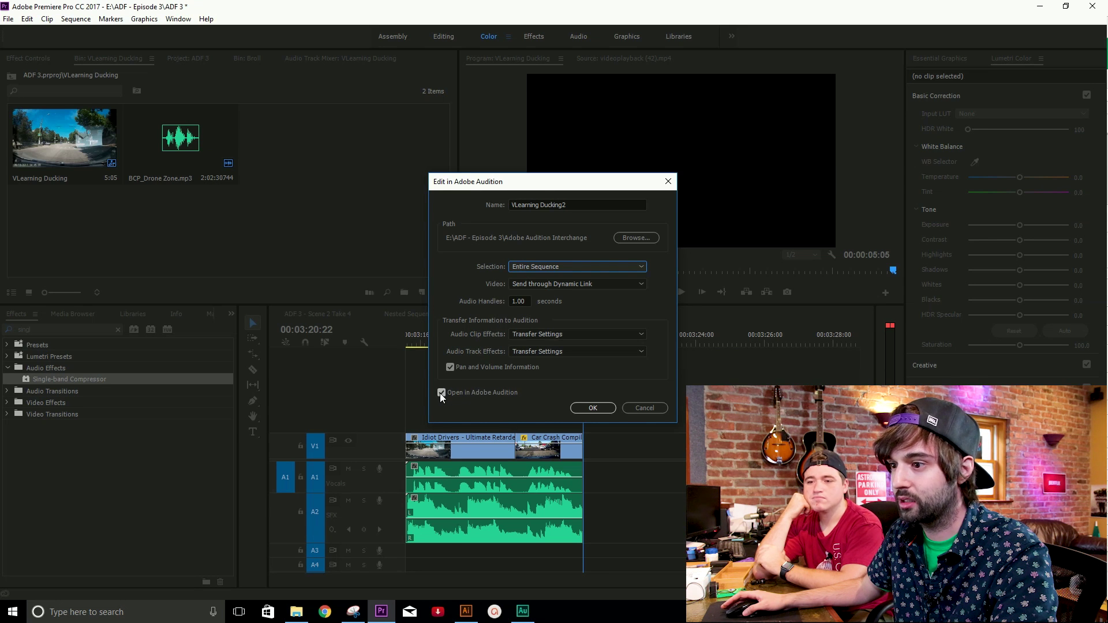
click(584, 408)
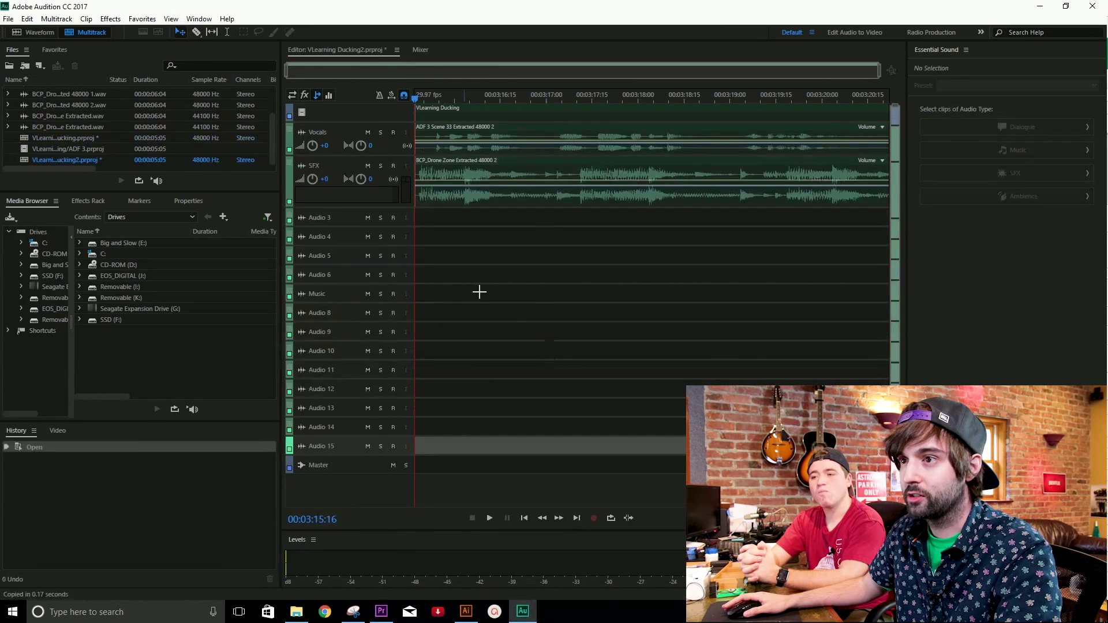
Check the vocals and drone clips, preview the drone waveform, then show the track effects racks
click(474, 136)
click(463, 166)
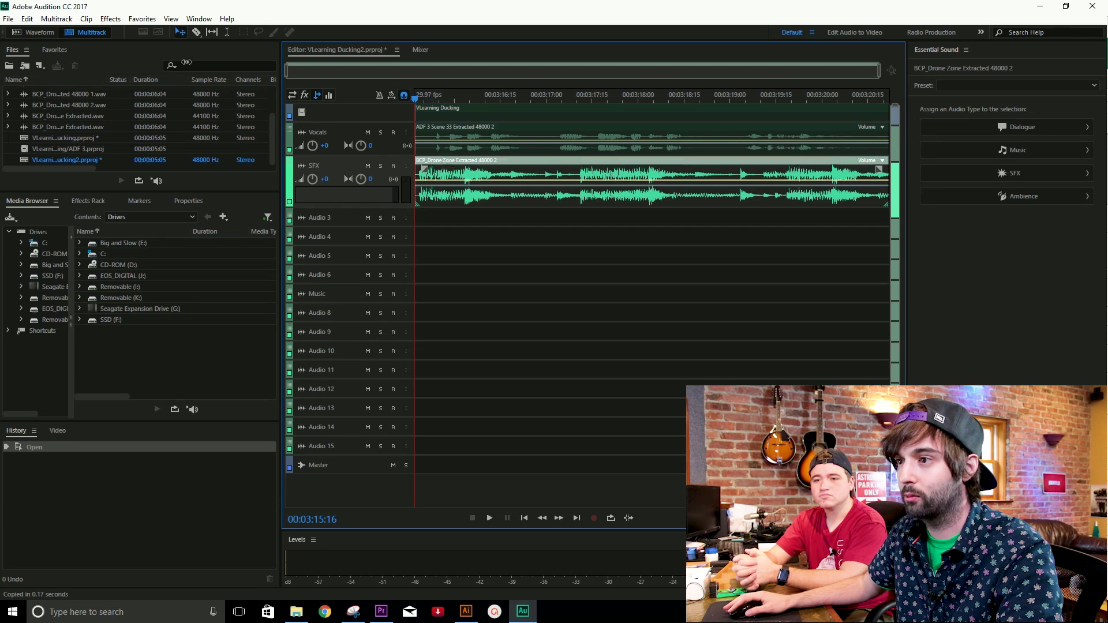
click(43, 33)
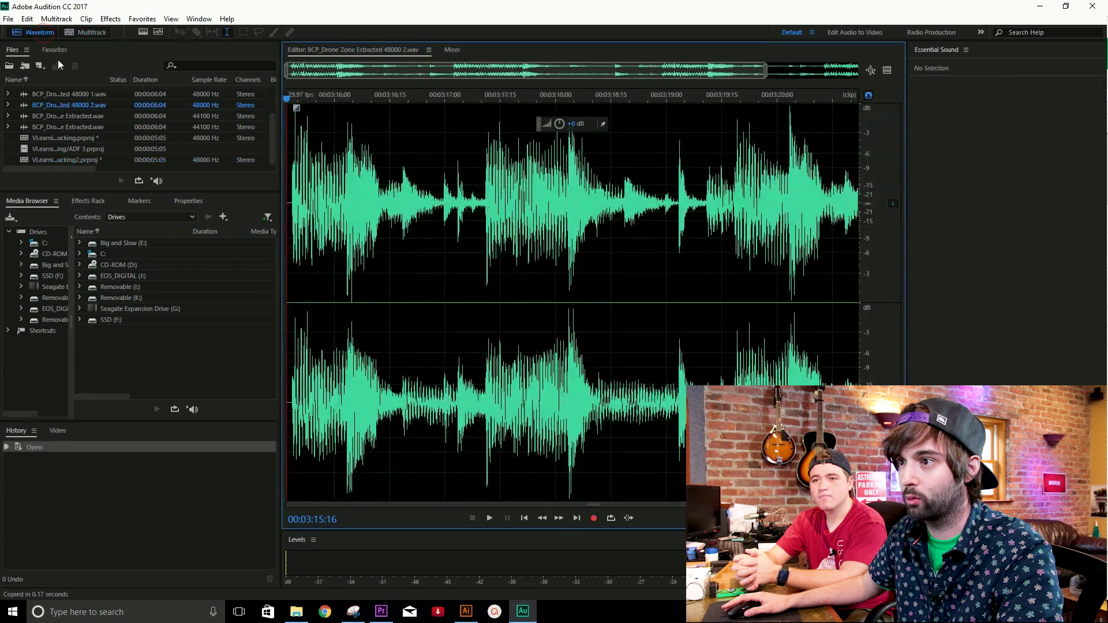
click(95, 34)
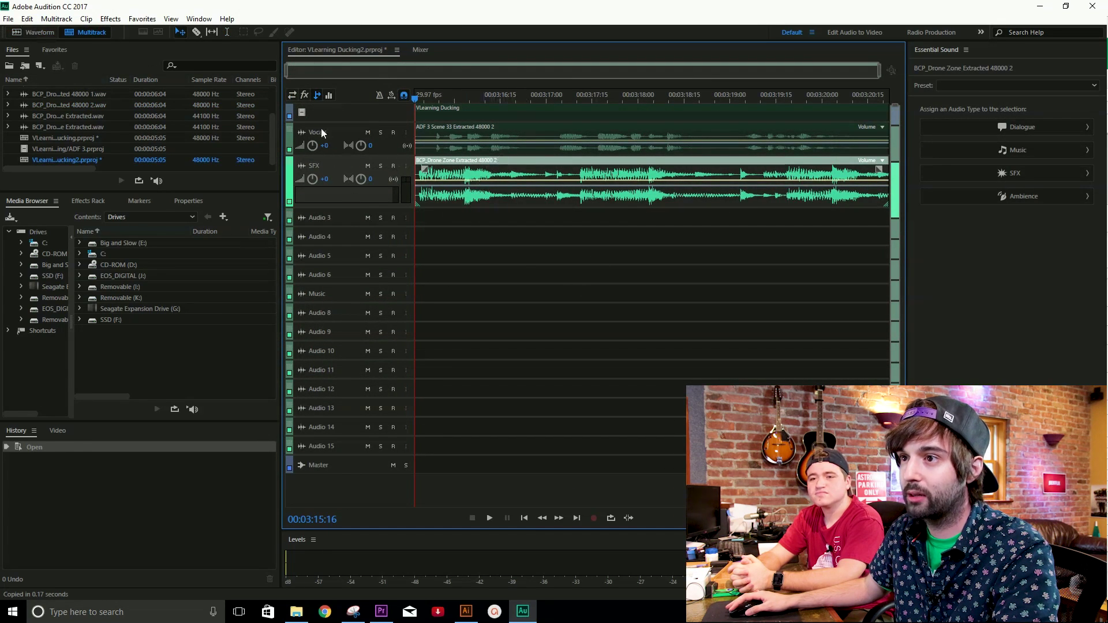
click(305, 98)
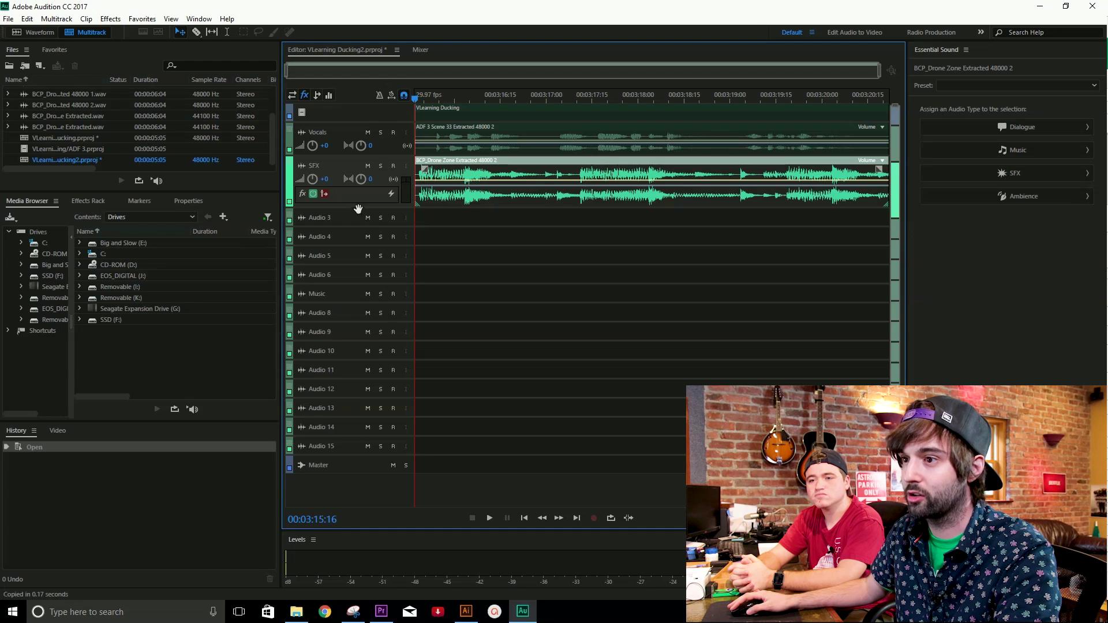
Enlarge the SFX track and add Dynamics Processing to its first effect slot
drag(358, 206, 346, 293)
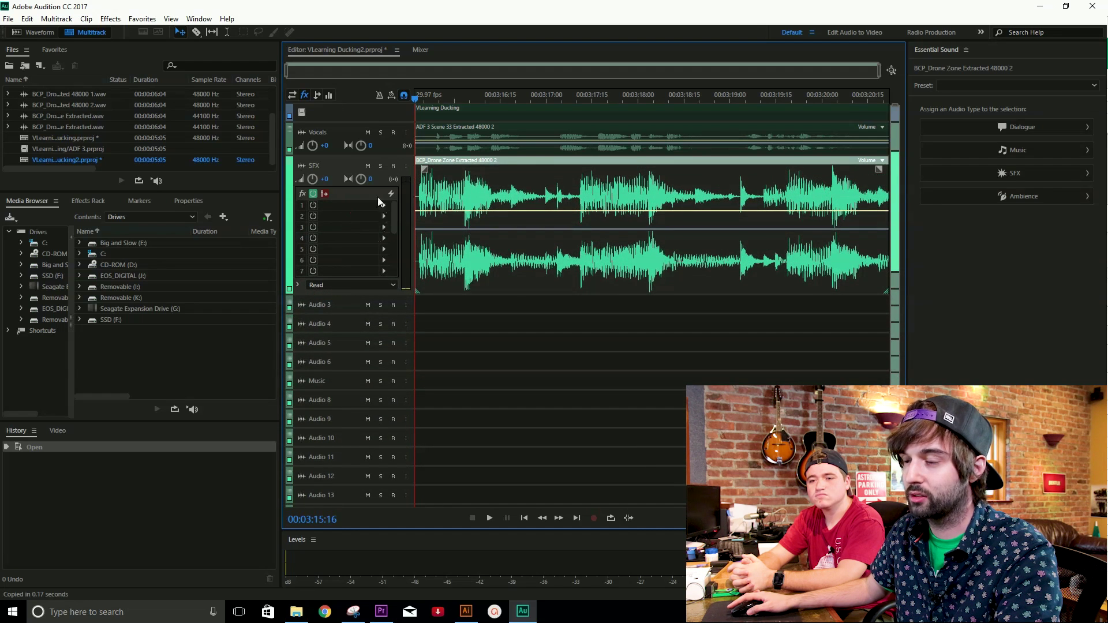
click(384, 204)
mouse_move(416, 252)
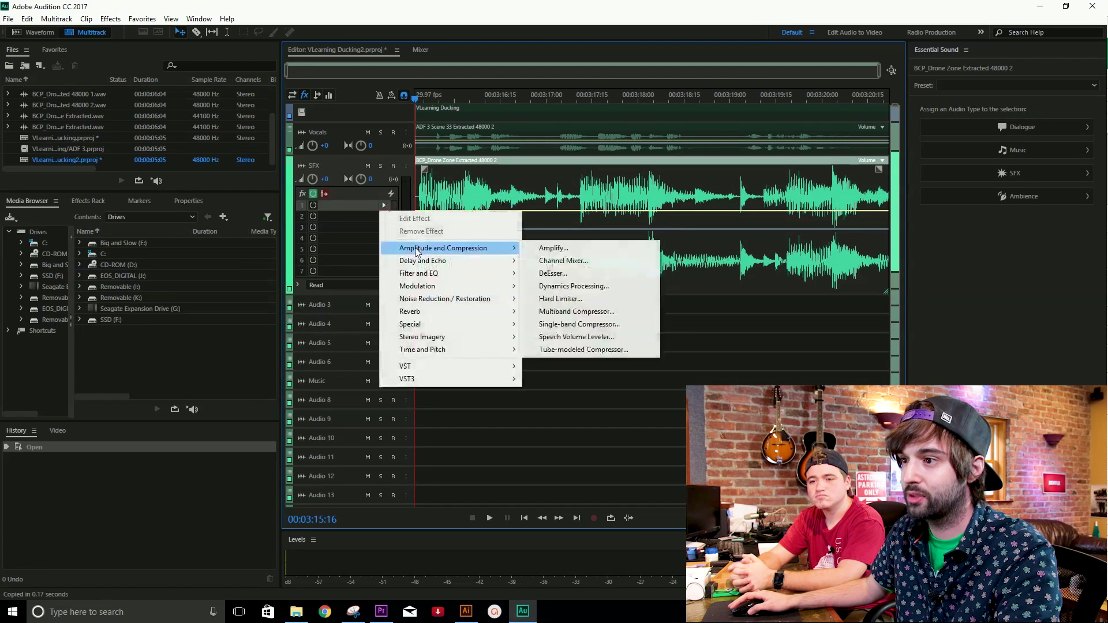
click(600, 286)
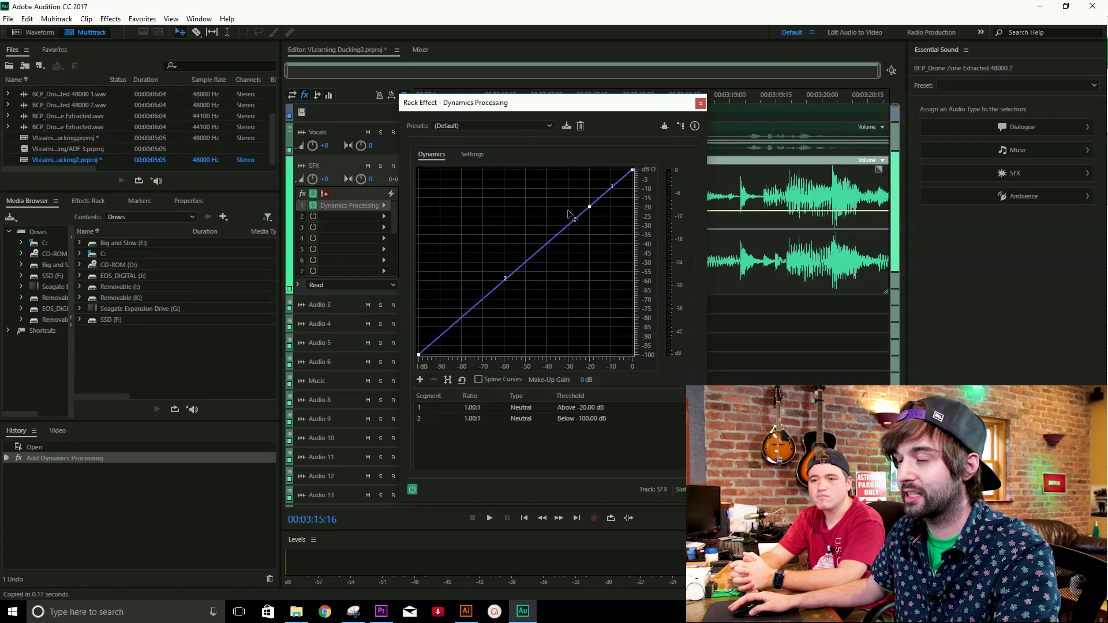
Load the Soft Limit -24dB preset and set Output Gain to 0 dB
click(518, 125)
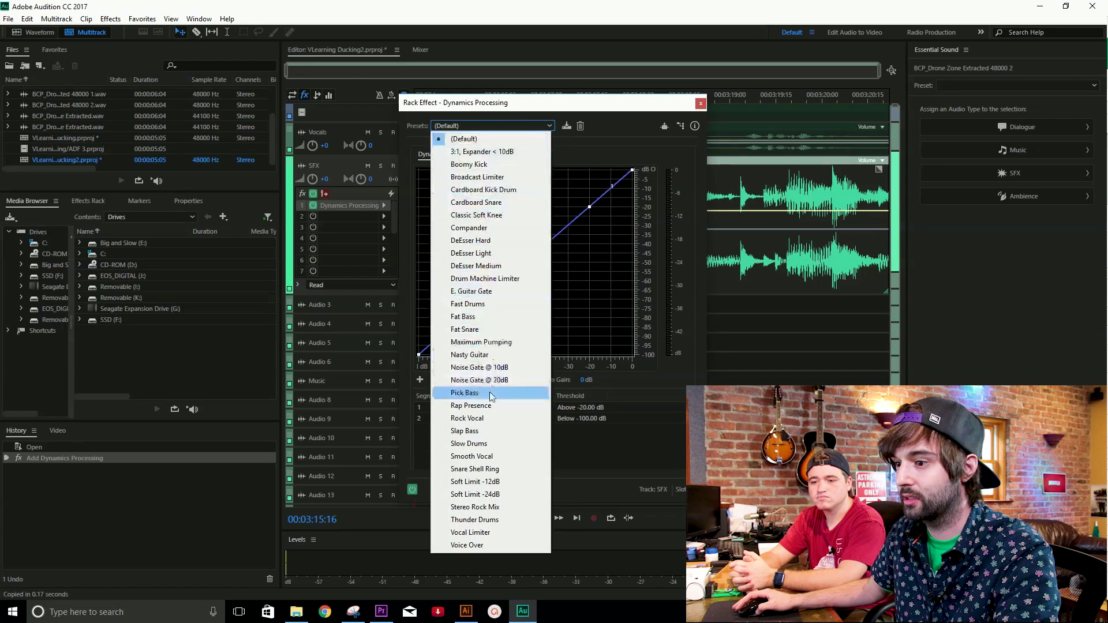
click(478, 495)
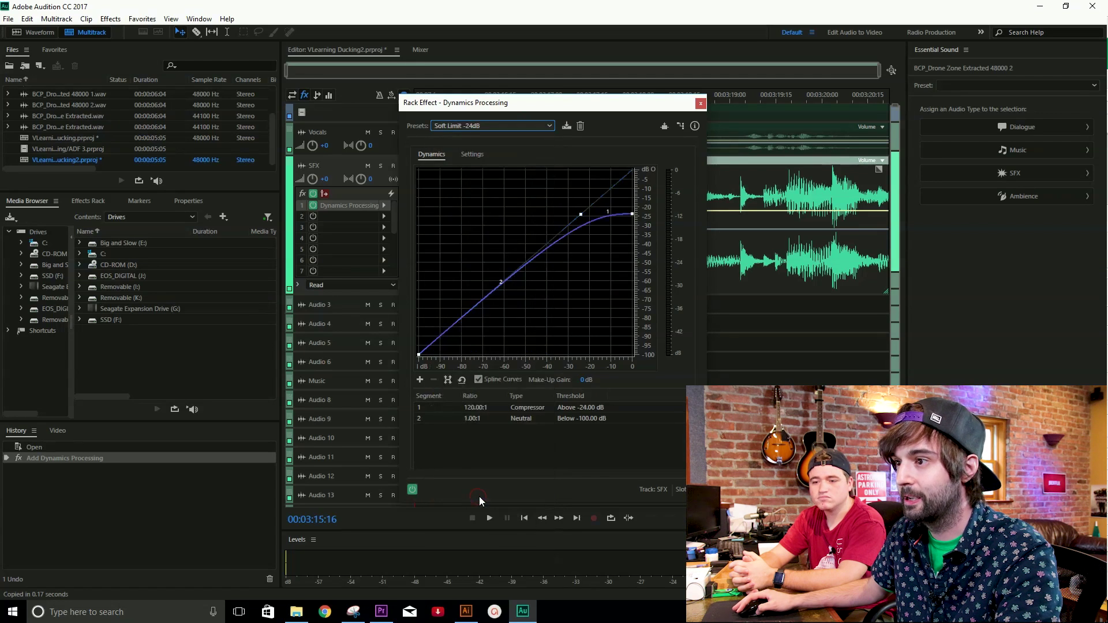
click(479, 156)
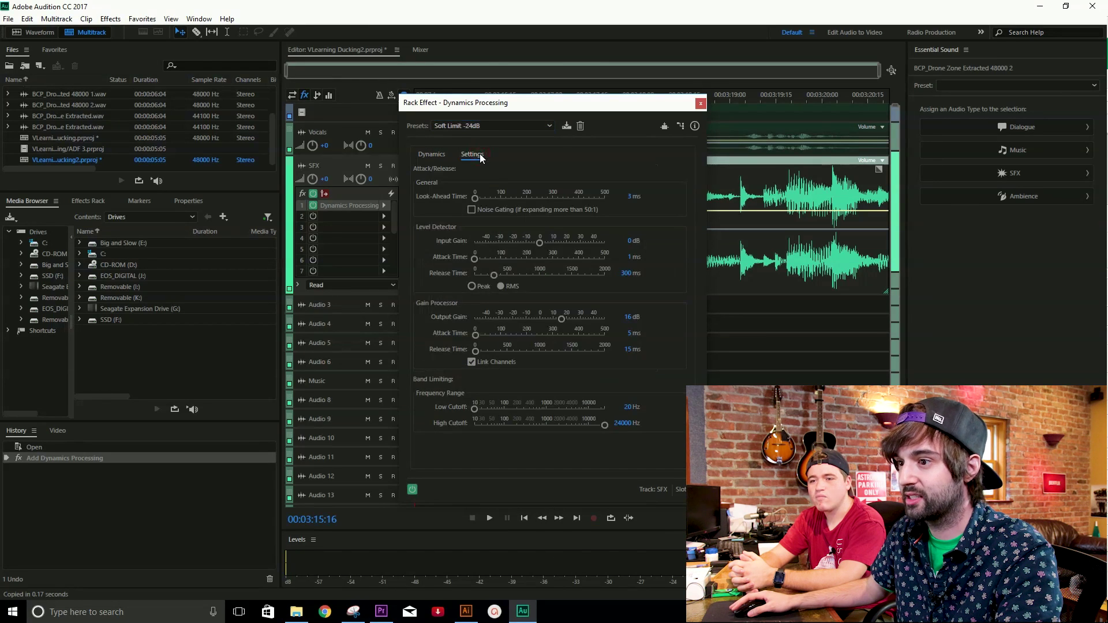
click(627, 318)
text(0)
key(Return)
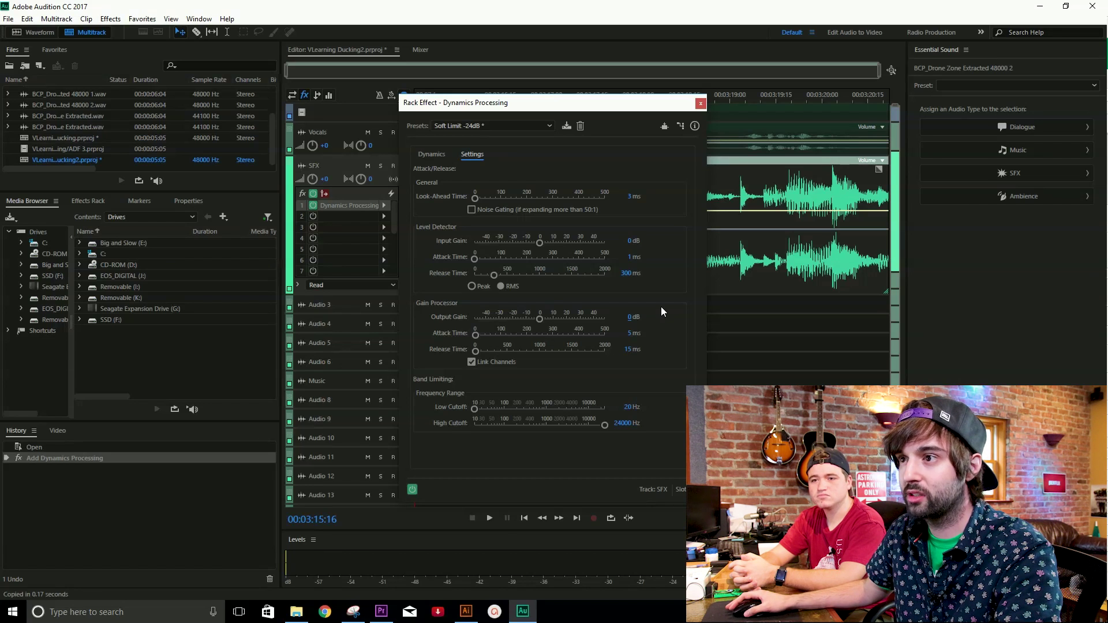
Close the Dynamics Processing window and show sends, enlarging the Vocals track
click(699, 104)
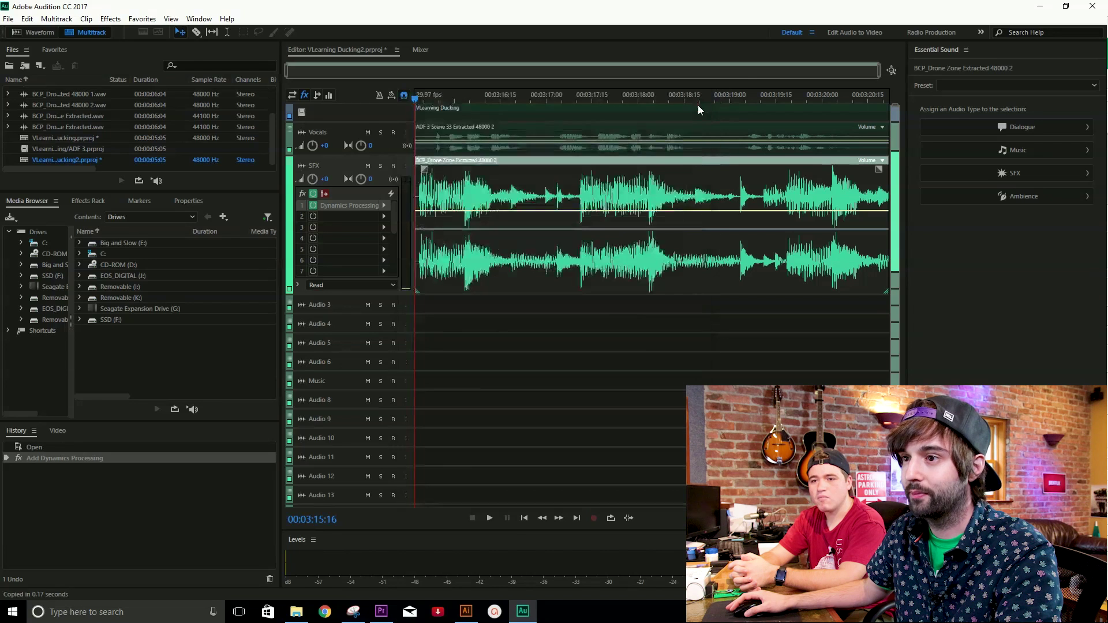
click(318, 95)
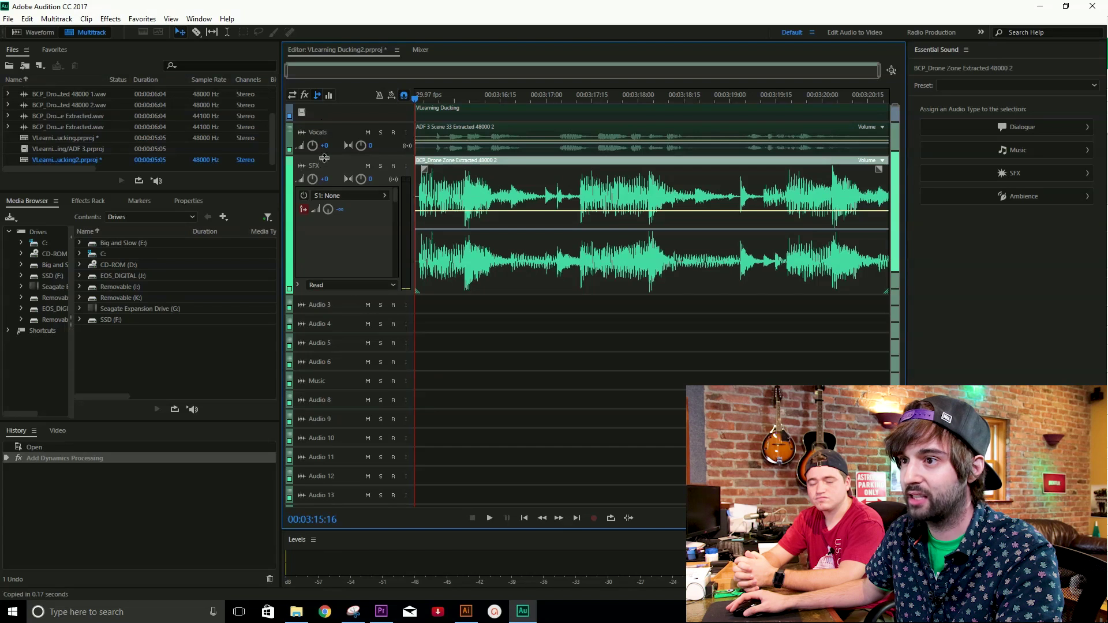
drag(324, 158, 318, 240)
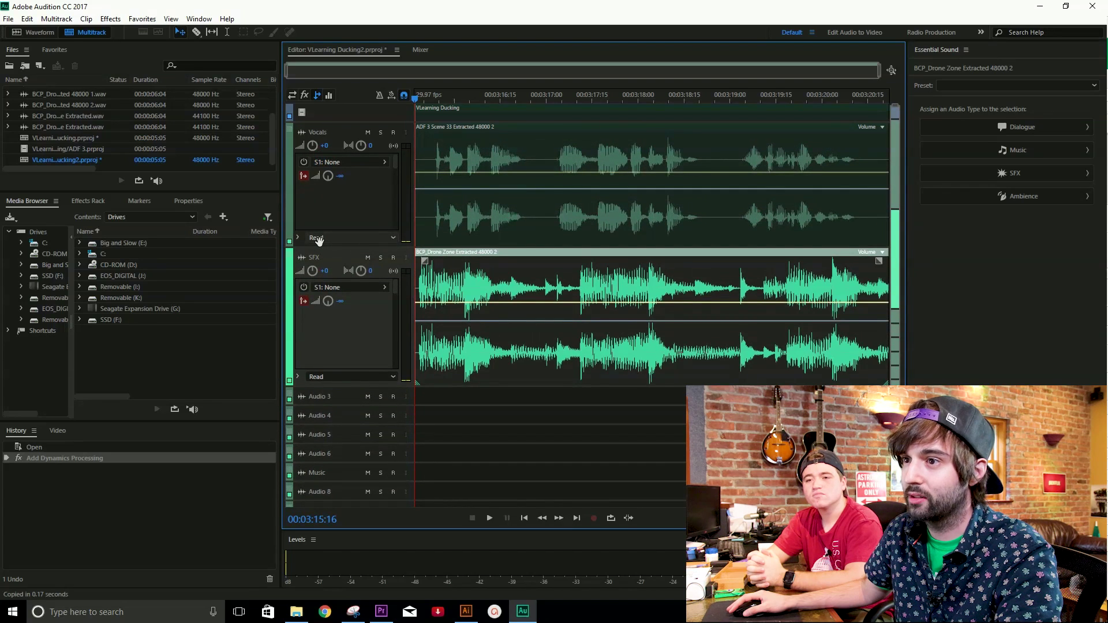
Route the Vocals S1 send as a side-chain into Dynamics Processing (SFX - Slot 1)
click(356, 161)
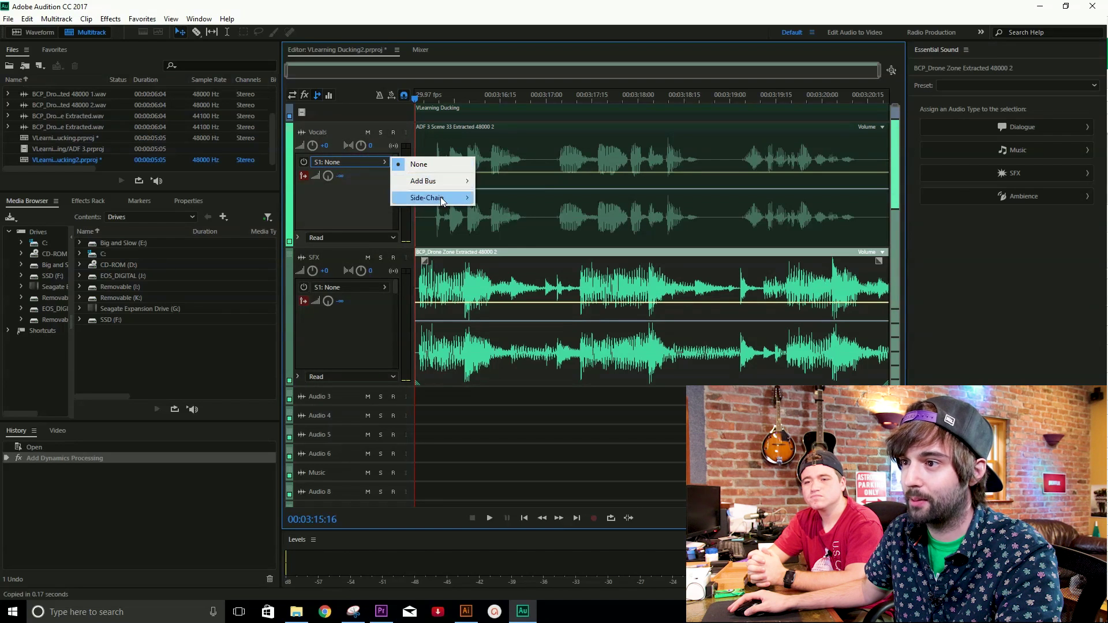
mouse_move(442, 201)
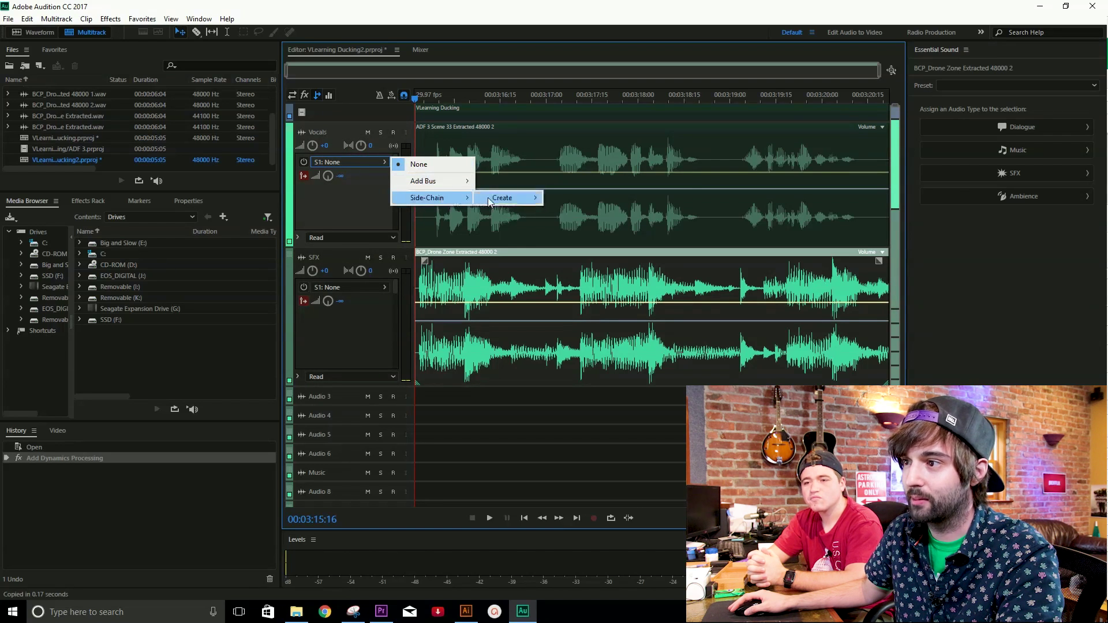
mouse_move(500, 199)
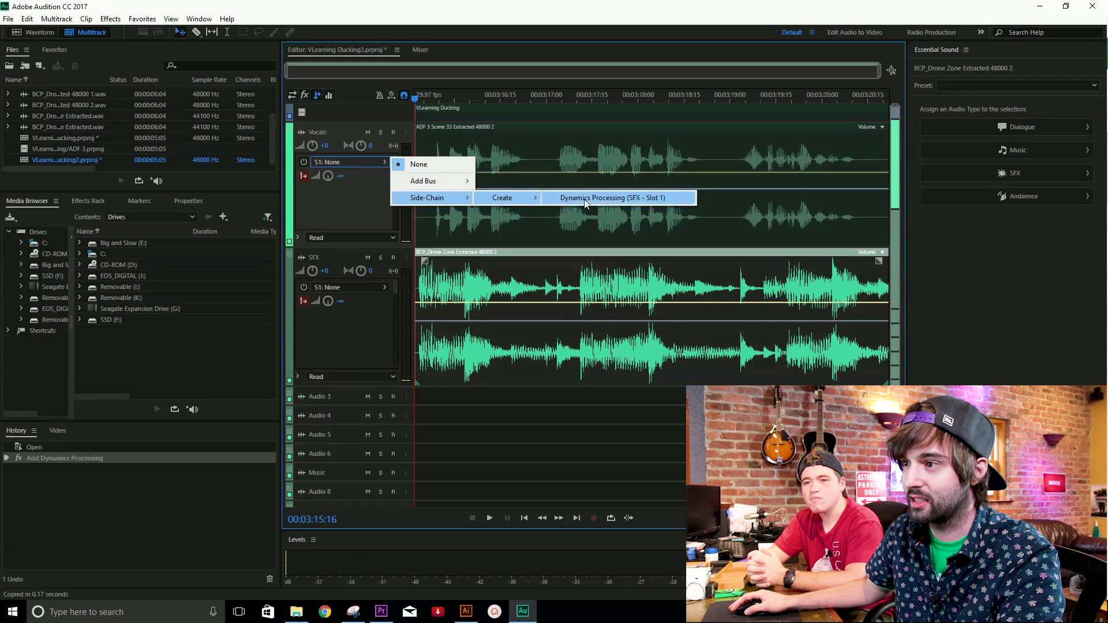
click(584, 200)
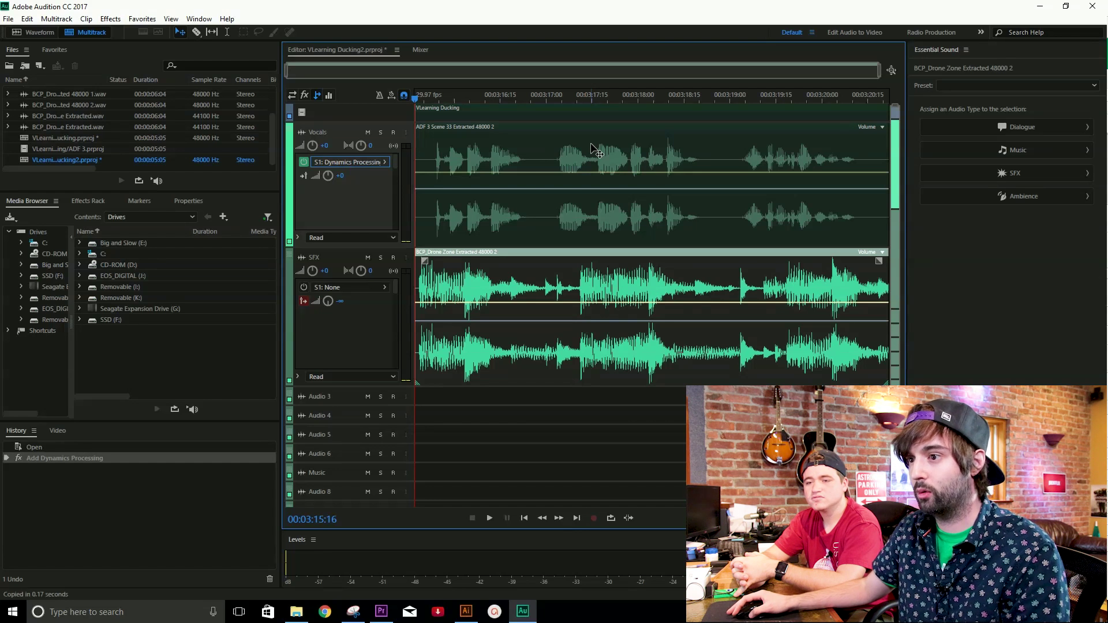
Play the mix, then drag the SFX clip's volume line down to -1.4 dB
key(space)
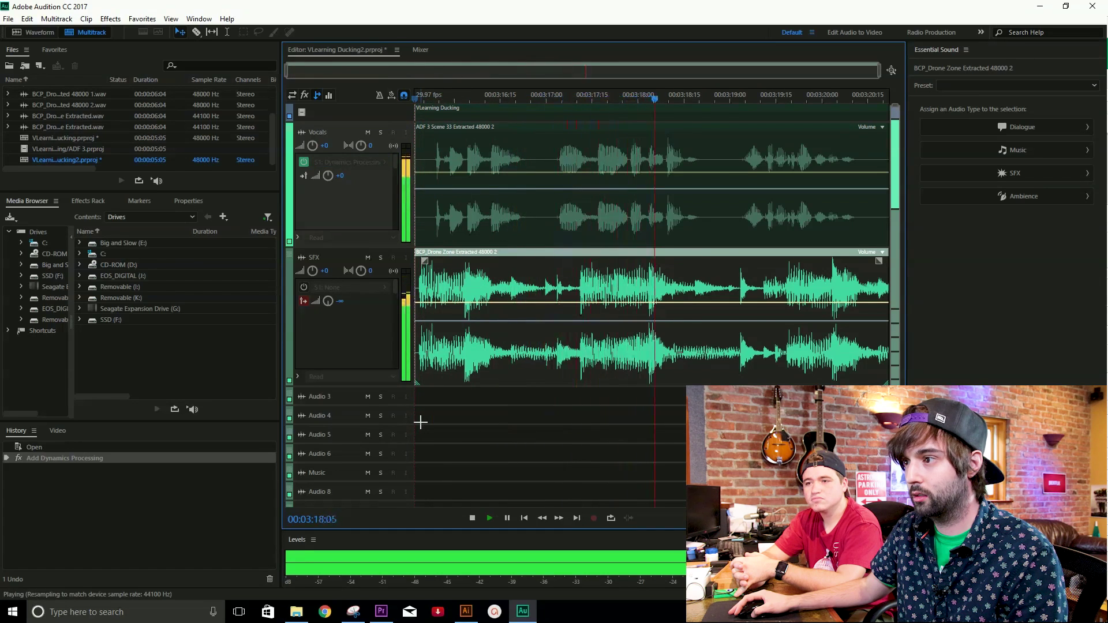
key(alt+Tab)
click(524, 613)
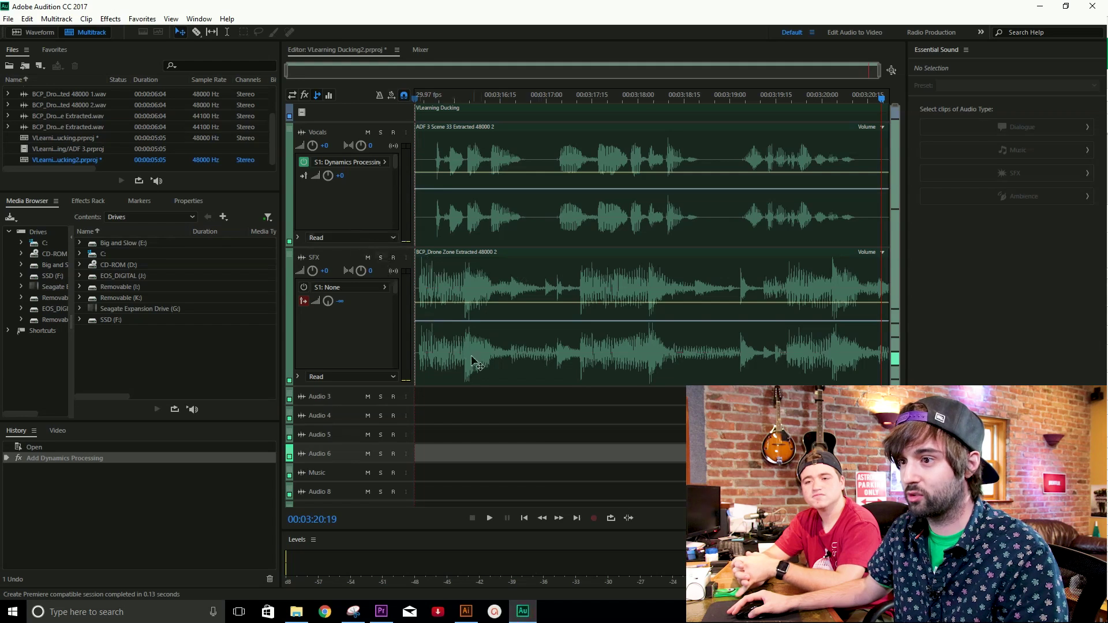
click(428, 303)
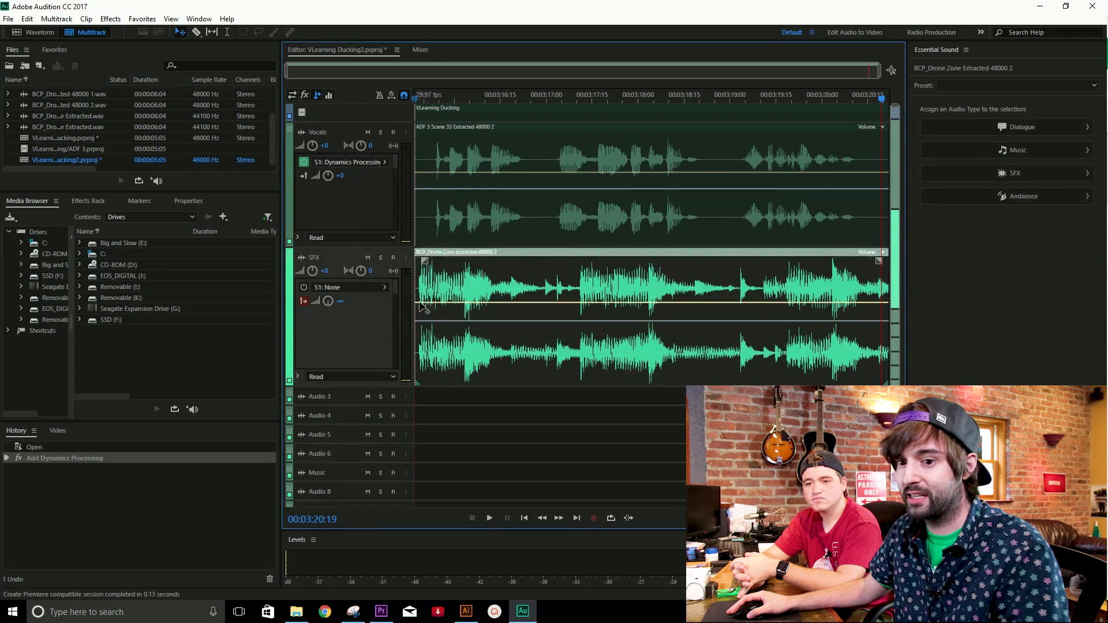
drag(425, 303, 419, 318)
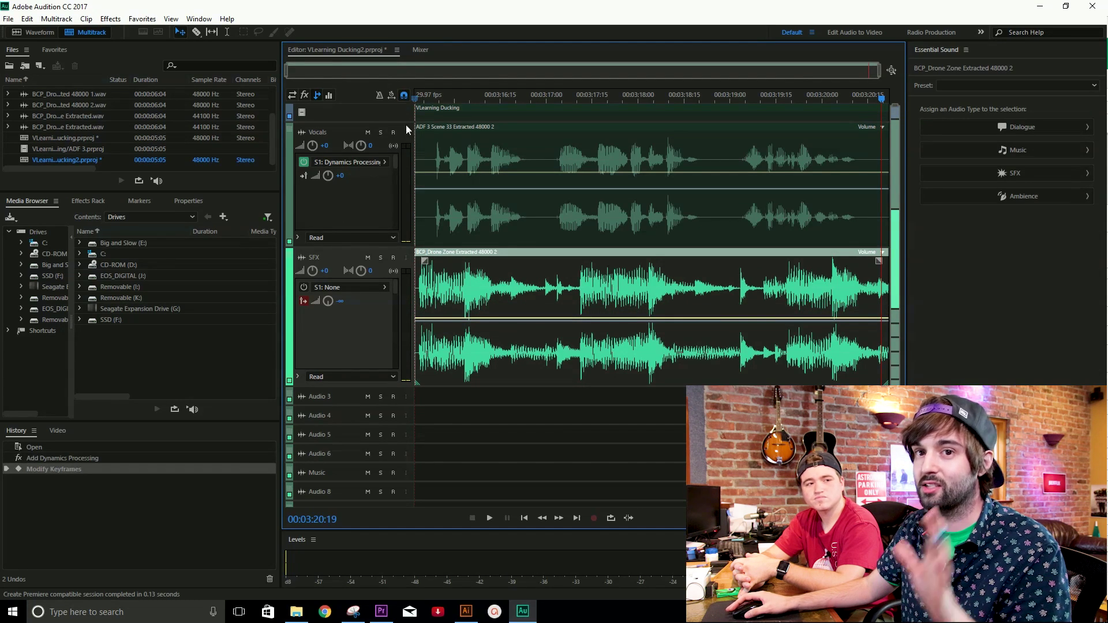
Solo the SFX track, replay the ducked music from the start, then undo the volume change
click(381, 258)
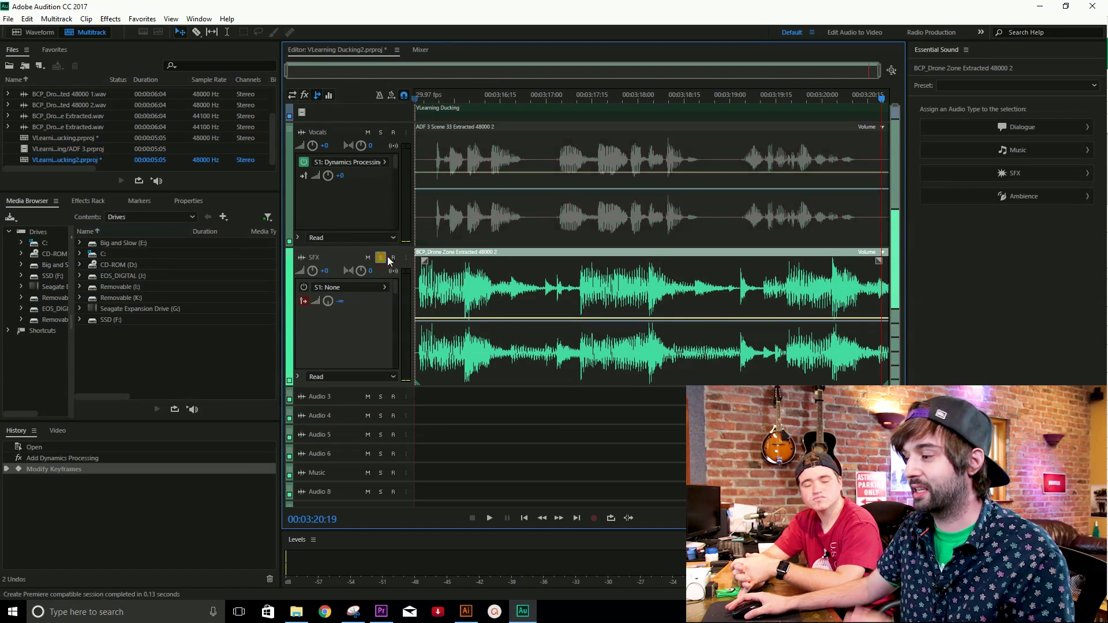
key(space)
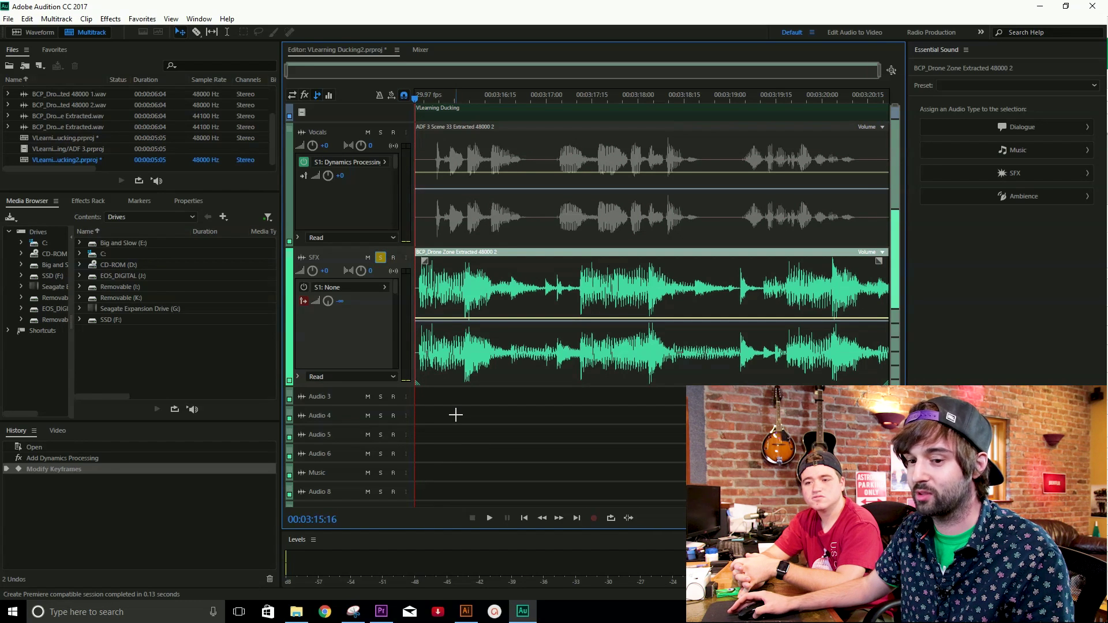
key(space)
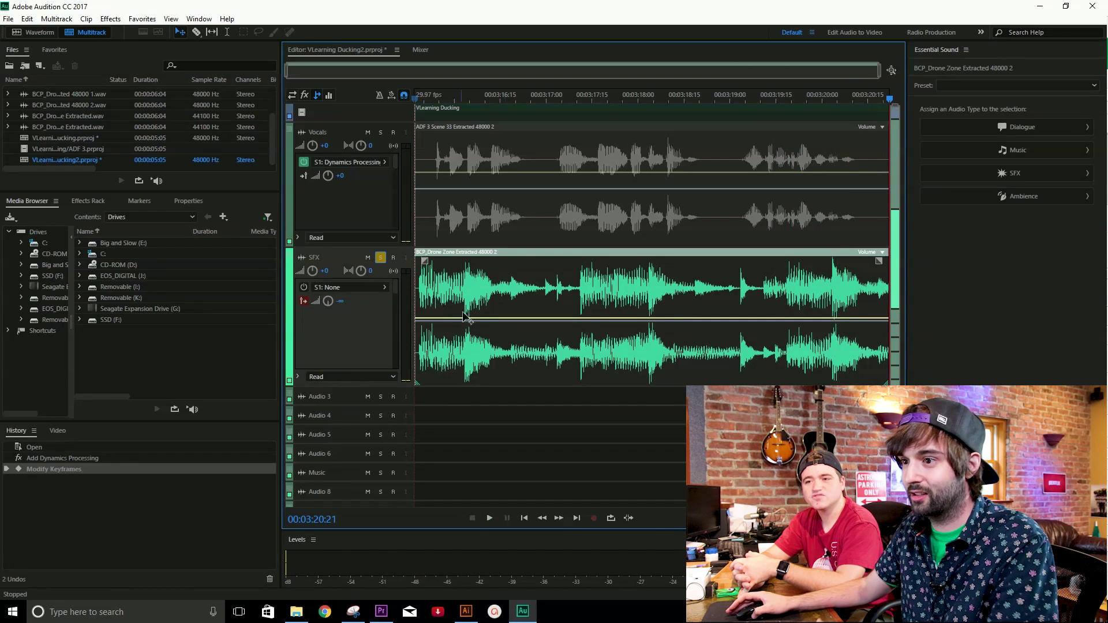
key(space)
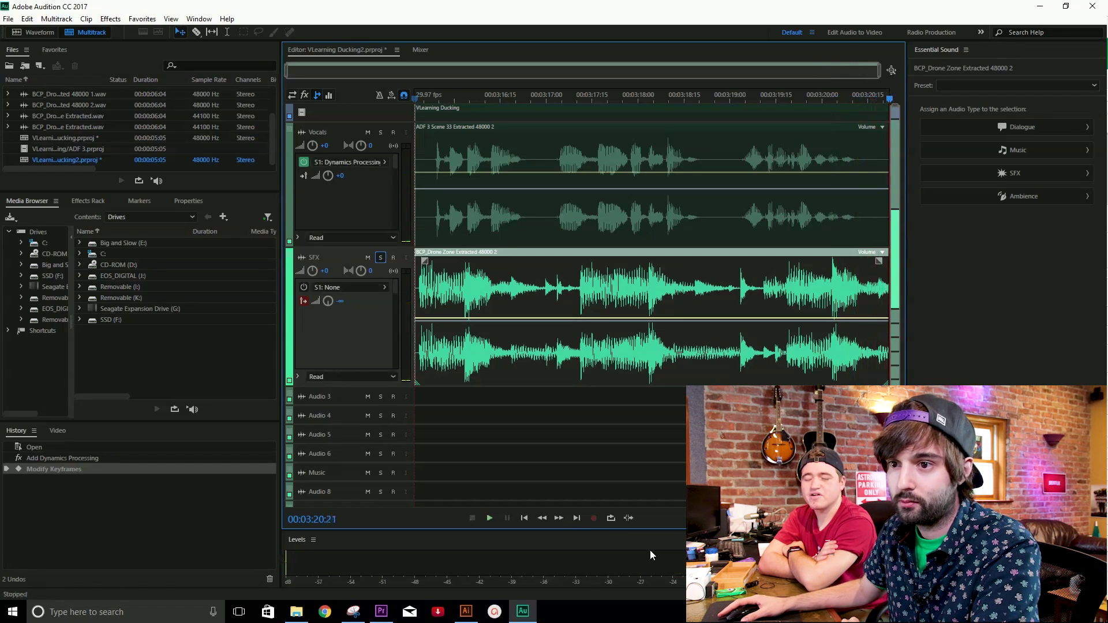
key(ctrl+z)
Export the session to Premiere Pro as a stereo-file mixdown
click(8, 18)
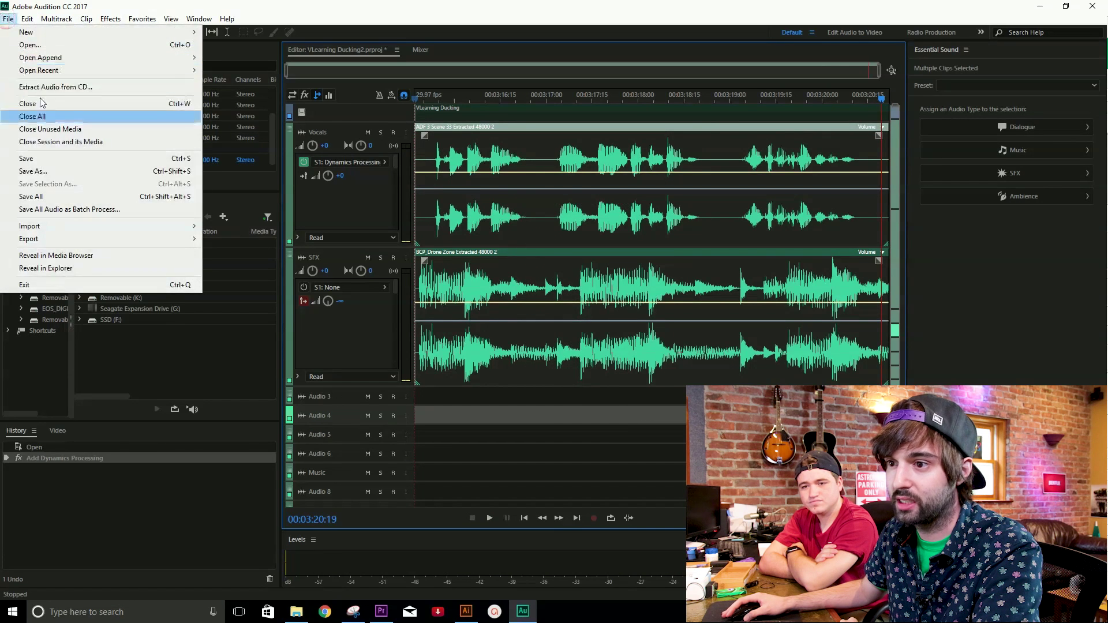
mouse_move(110, 240)
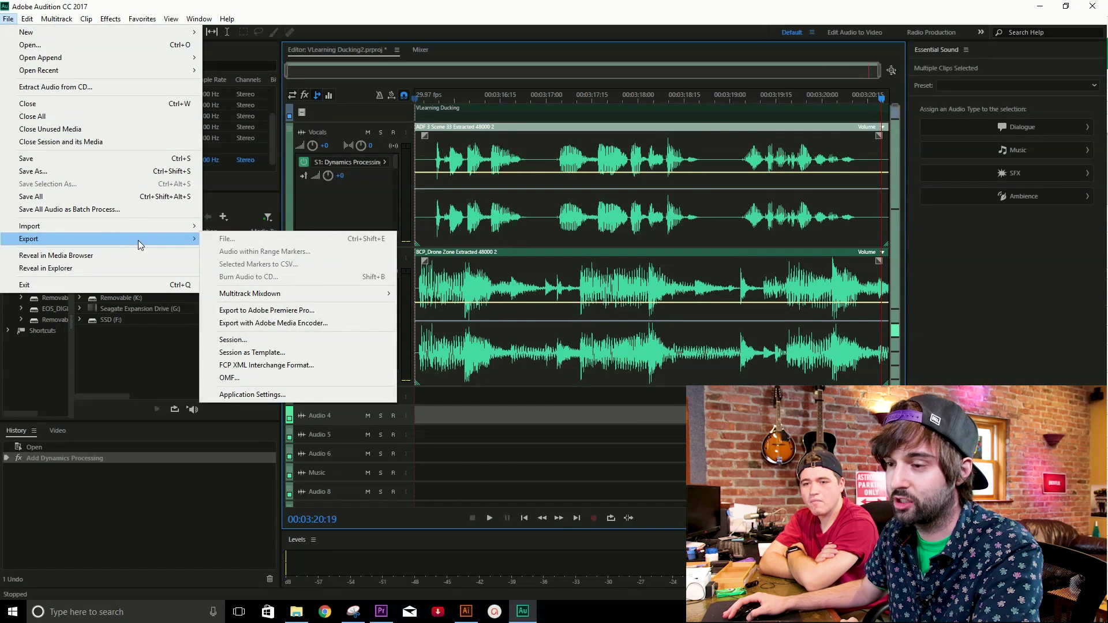
click(271, 310)
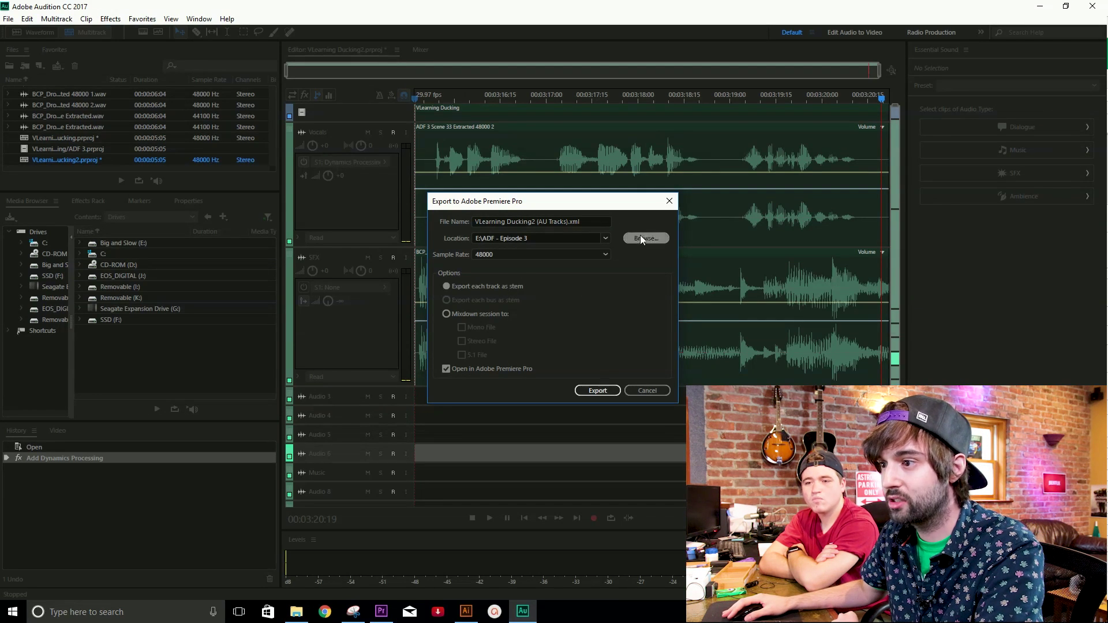
click(453, 316)
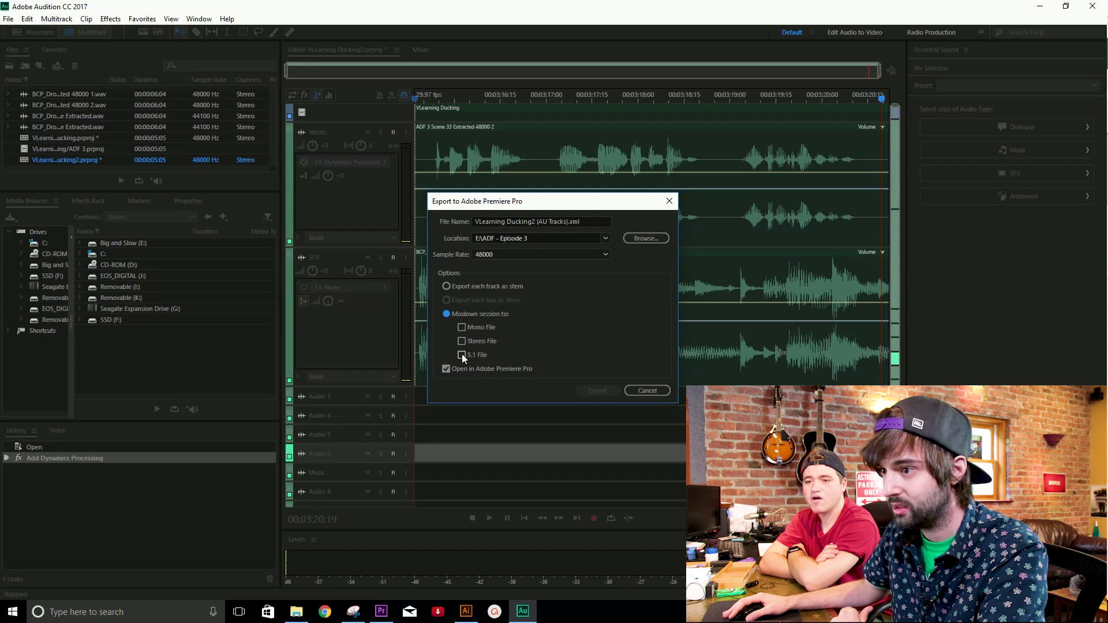
click(470, 342)
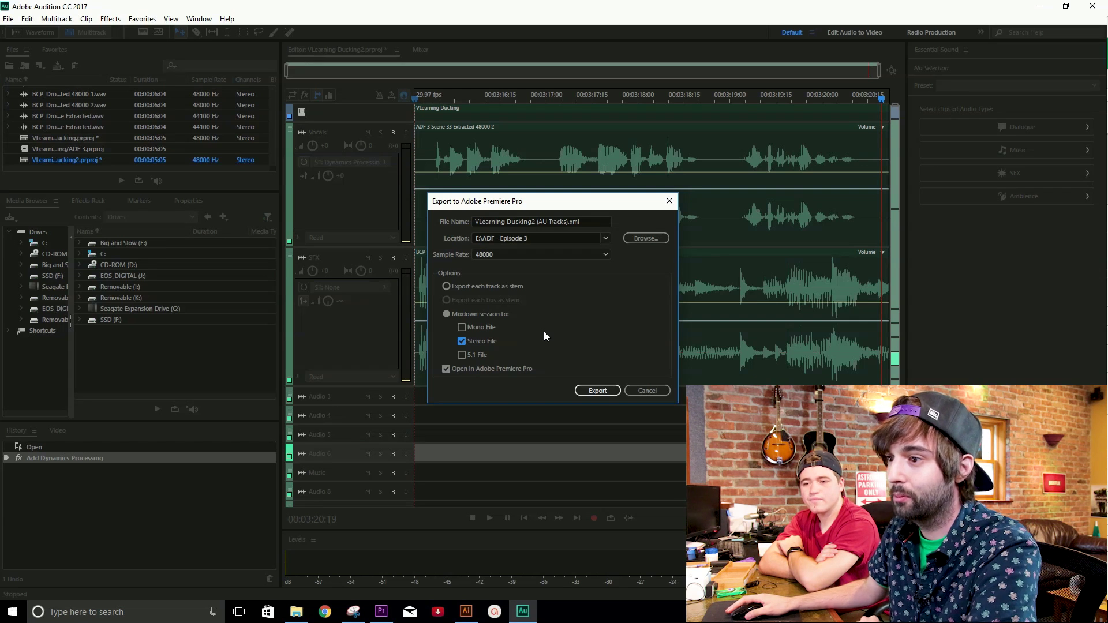
click(610, 391)
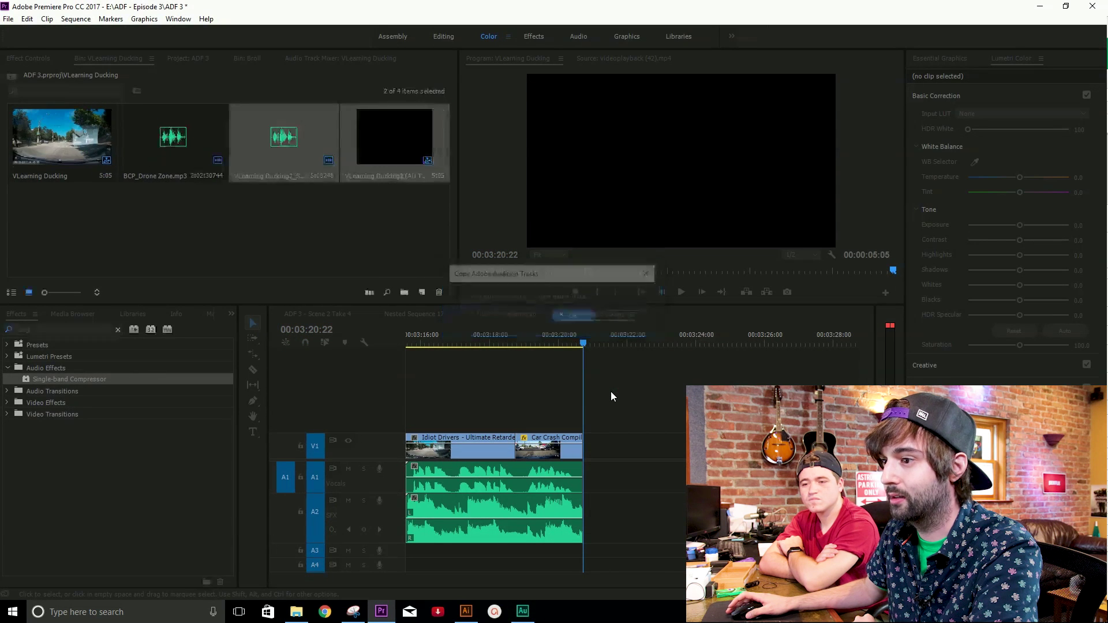
Copy the Audition mixdown into the sequence on track Audio 3
click(583, 296)
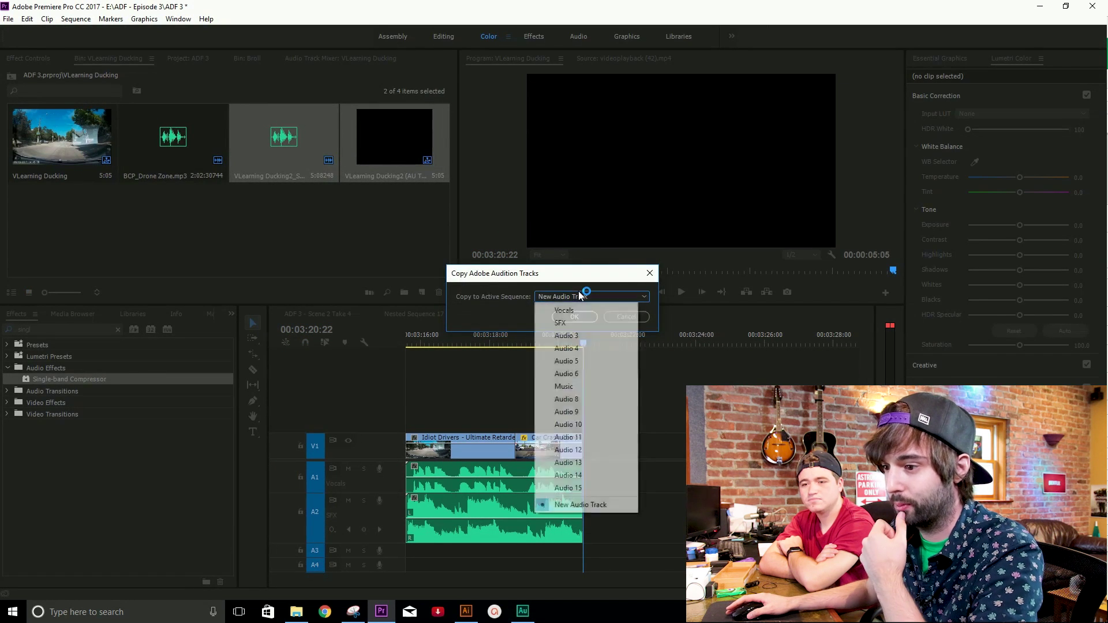
click(564, 338)
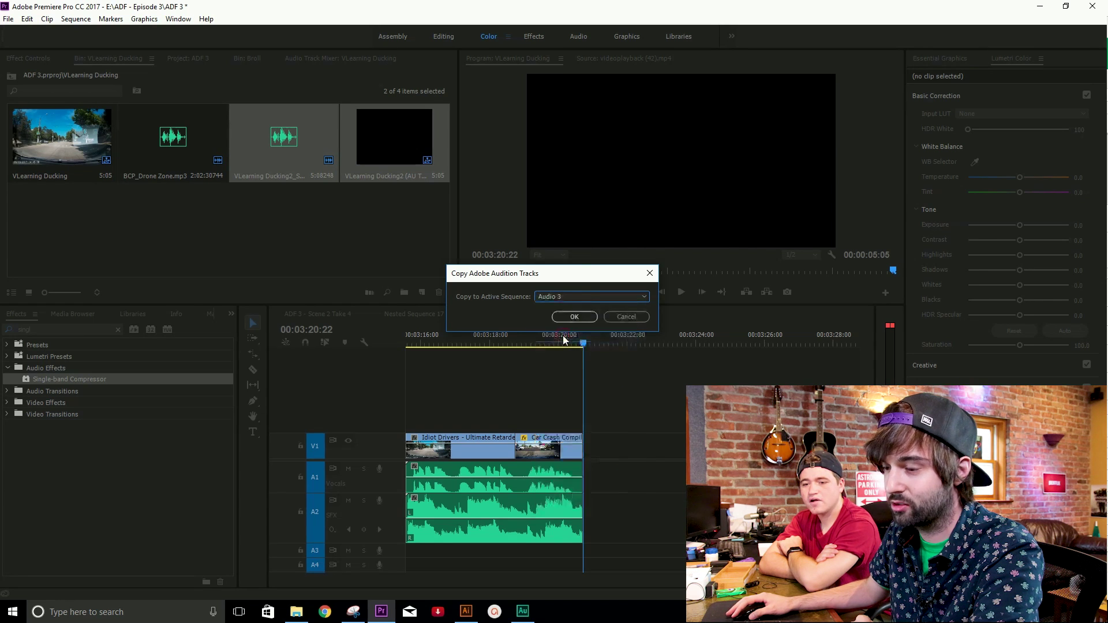
click(563, 318)
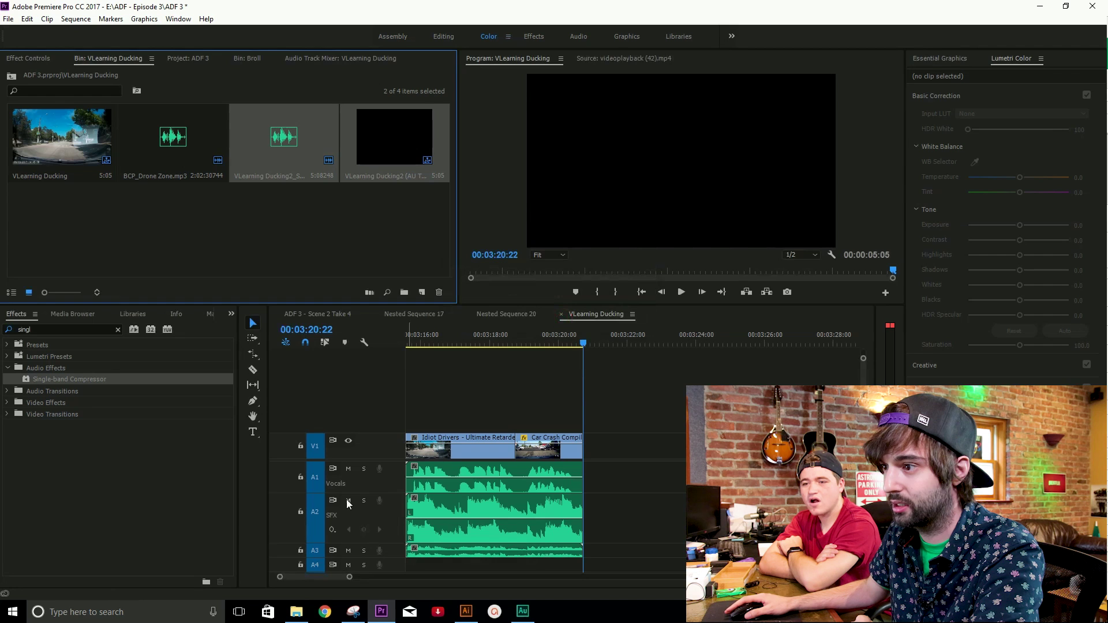
Mute tracks A2 and A1, enlarge Audio 3, play the mixdown, and save the project
click(348, 499)
click(348, 469)
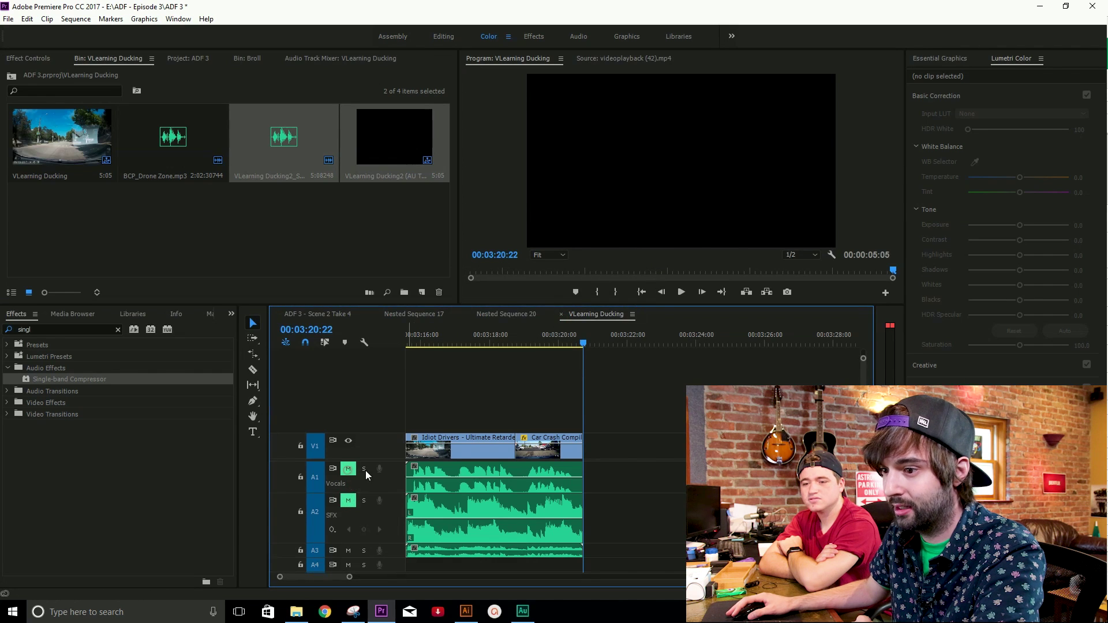
double_click(391, 555)
scroll(392, 556, down, 5)
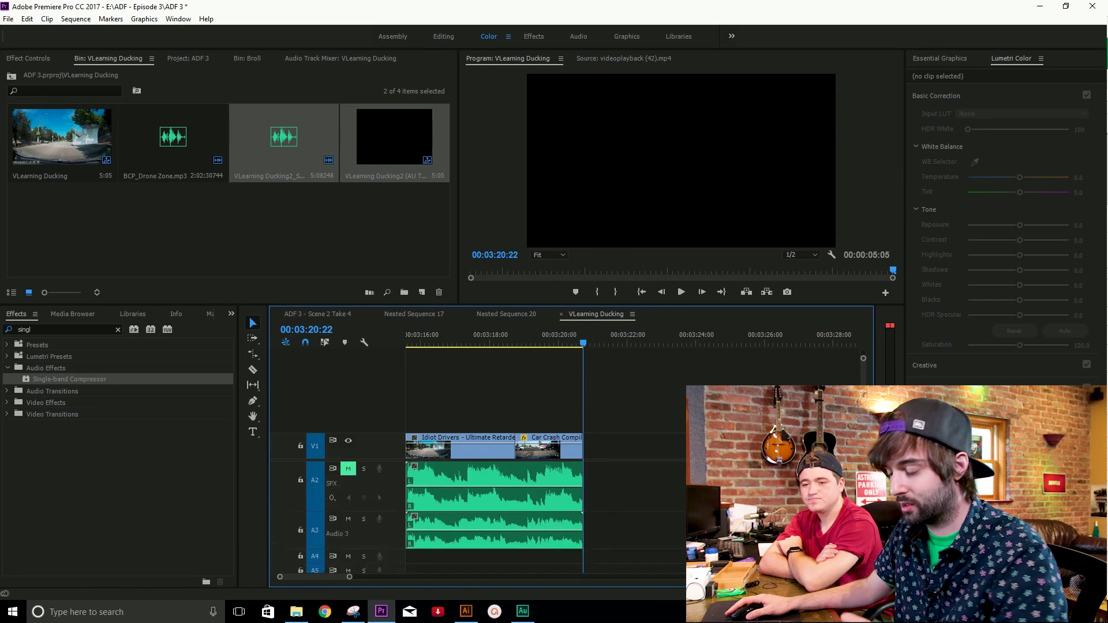
scroll(389, 404, up, 5)
key(space)
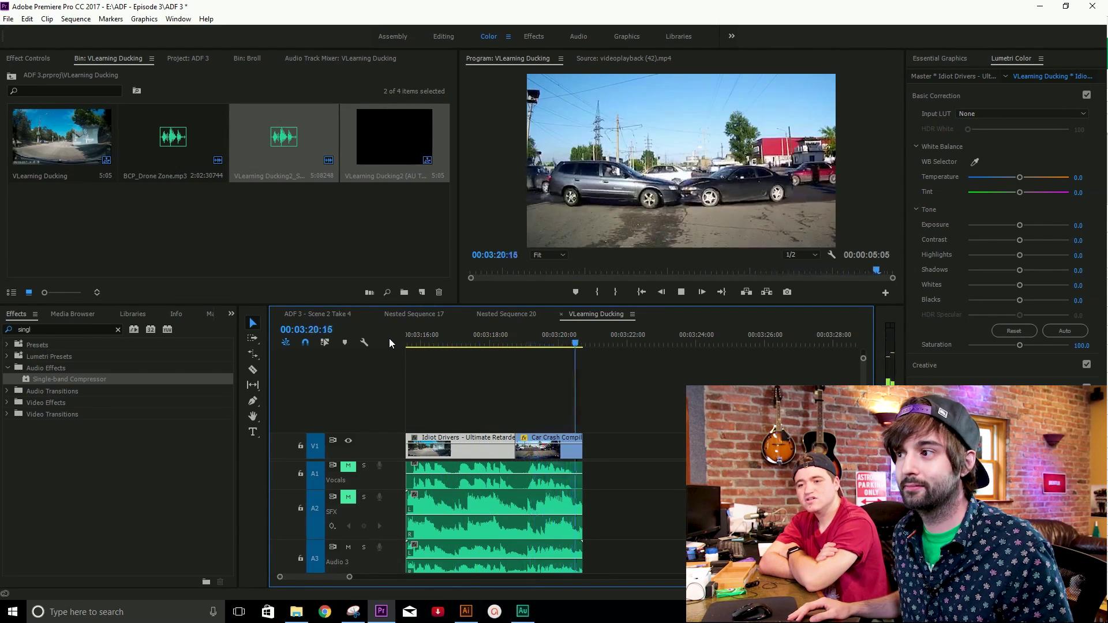
key(ctrl+s)
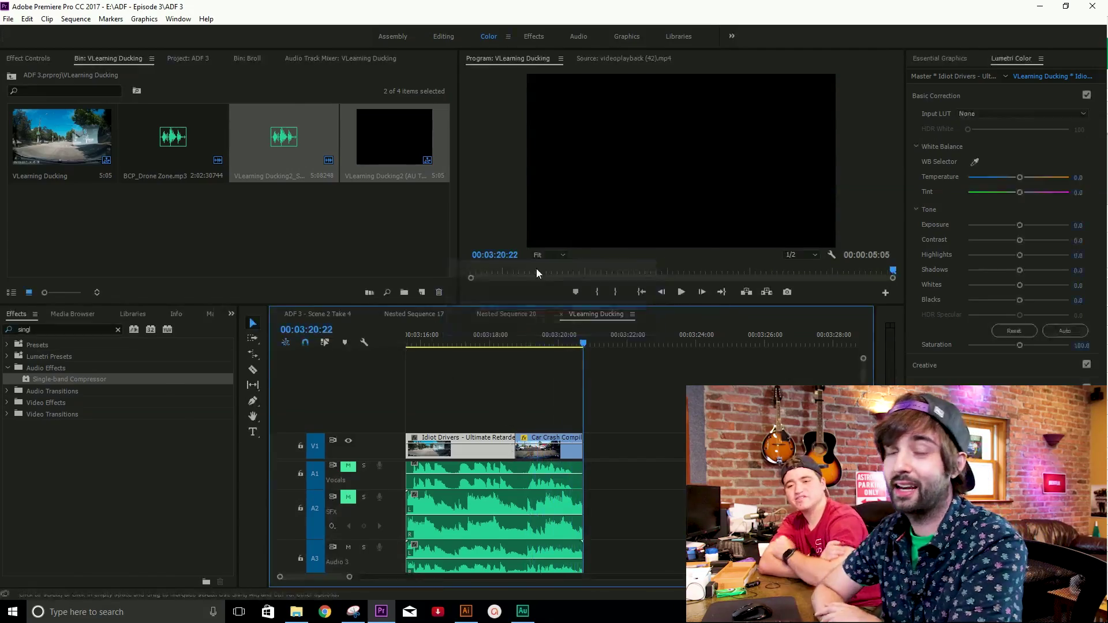